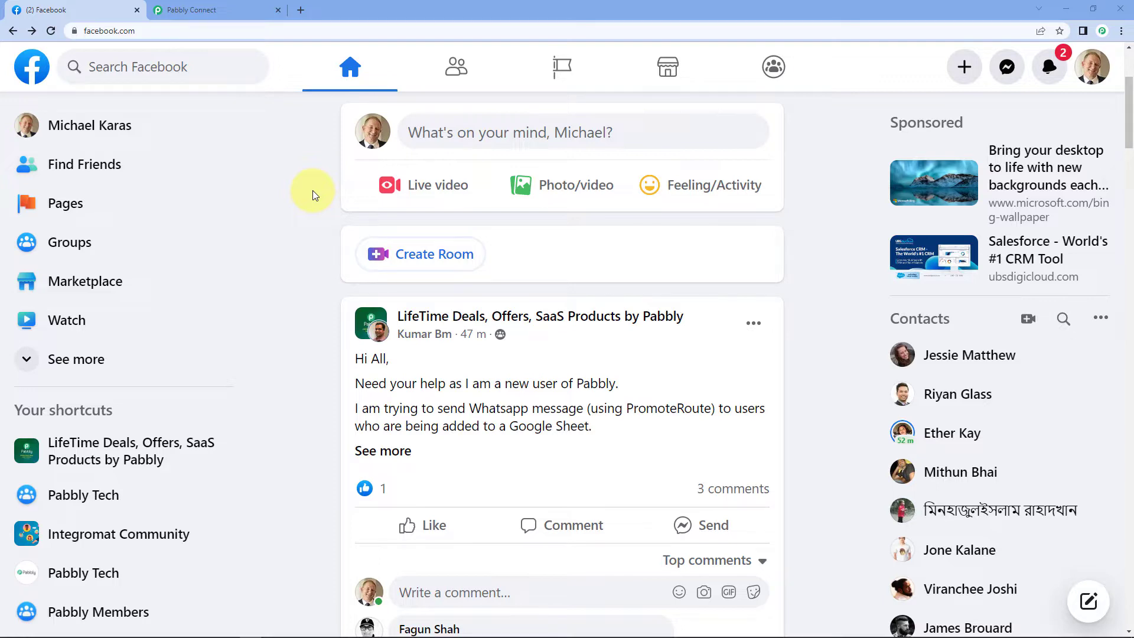
Open the Pabbly Tech group from the list of Facebook groups you manage
{"action": "left_click", "coordinate": [77, 243]}
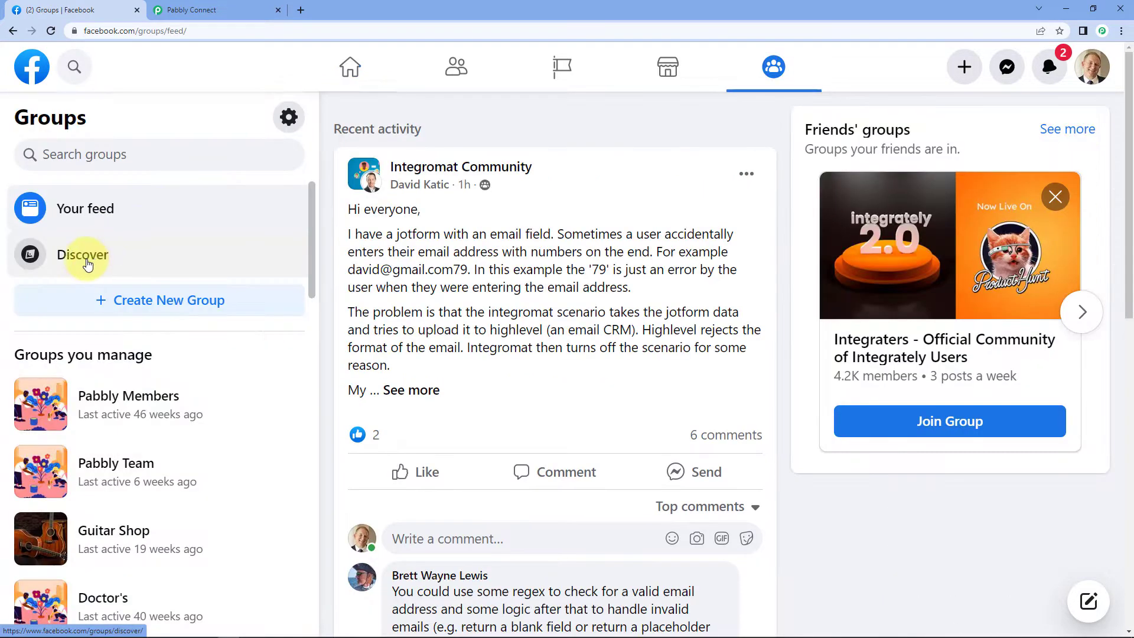
{"action": "scroll", "coordinate": [171, 378], "scroll_direction": "down", "scroll_amount": 6}
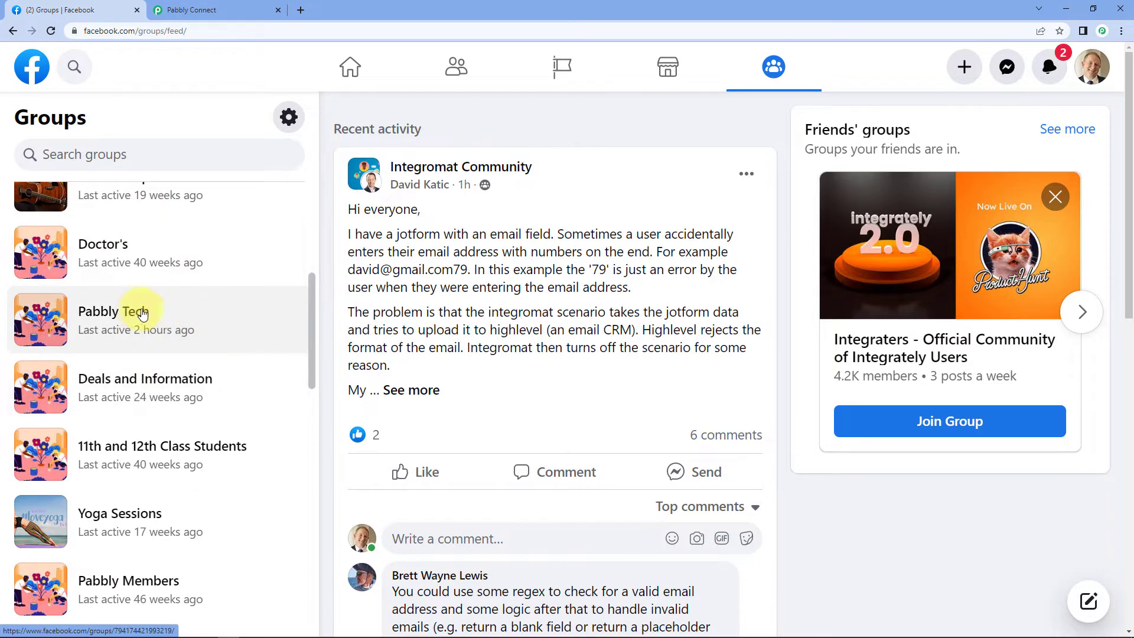
{"action": "left_click", "coordinate": [161, 314]}
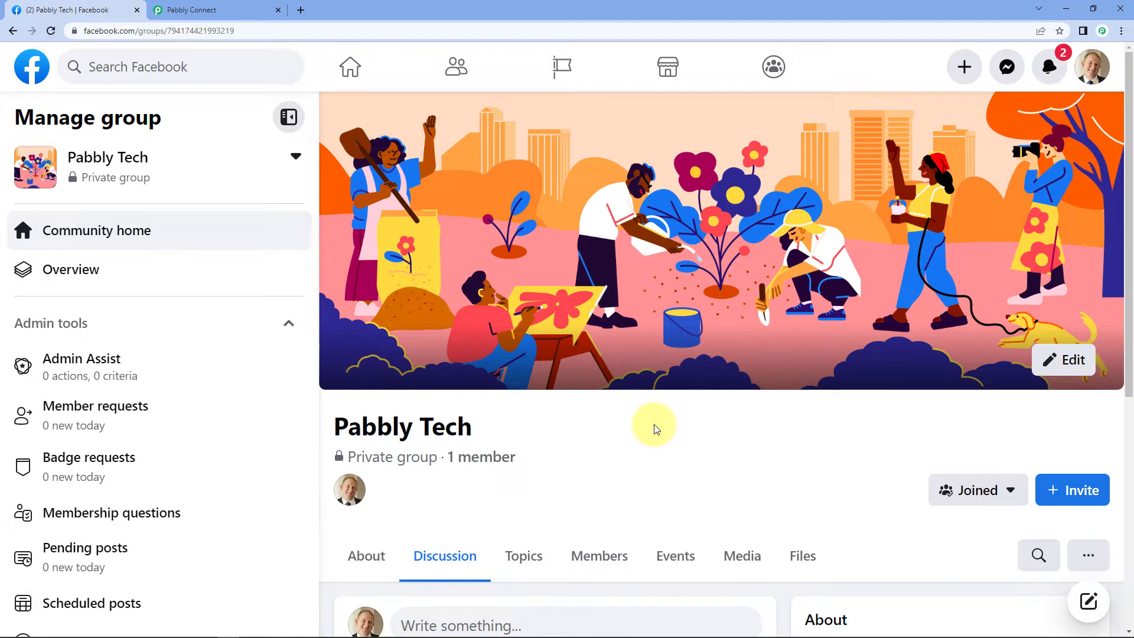
Open the group settings of the Pabbly Tech group
{"action": "scroll", "coordinate": [626, 385], "scroll_direction": "down", "scroll_amount": 5}
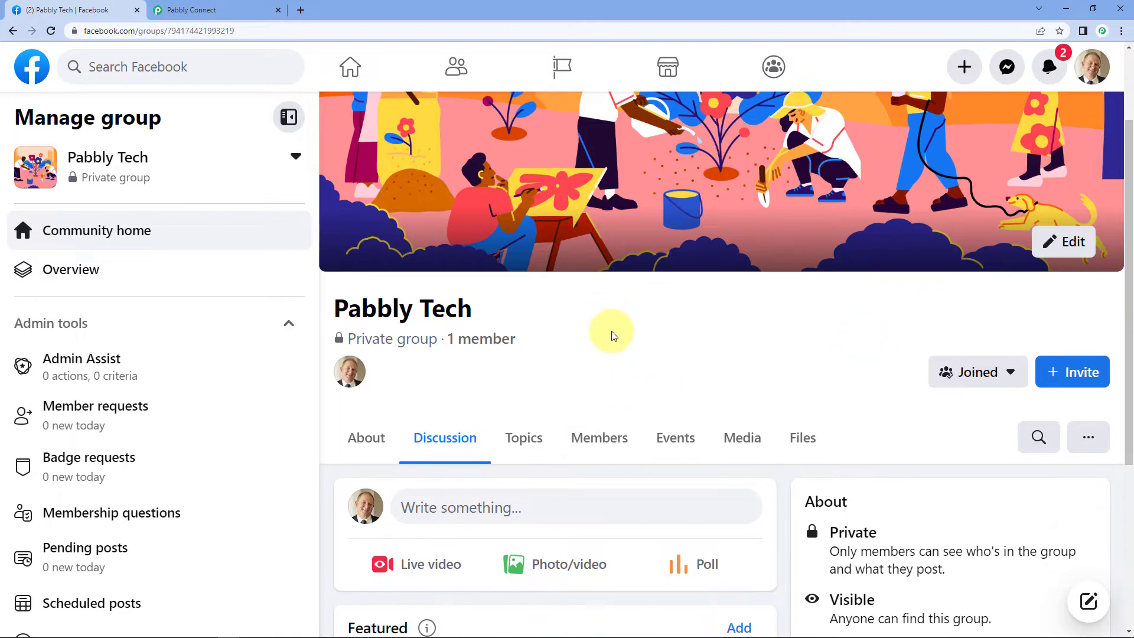
{"action": "scroll", "coordinate": [182, 348], "scroll_direction": "down", "scroll_amount": 5}
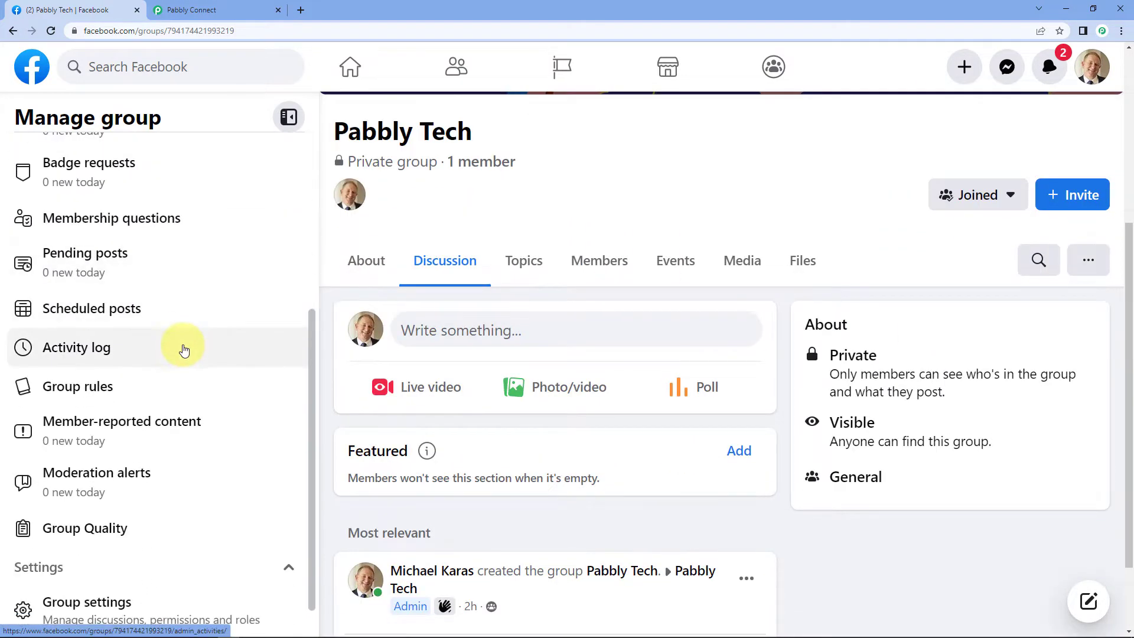
{"action": "scroll", "coordinate": [182, 326], "scroll_direction": "down", "scroll_amount": 1}
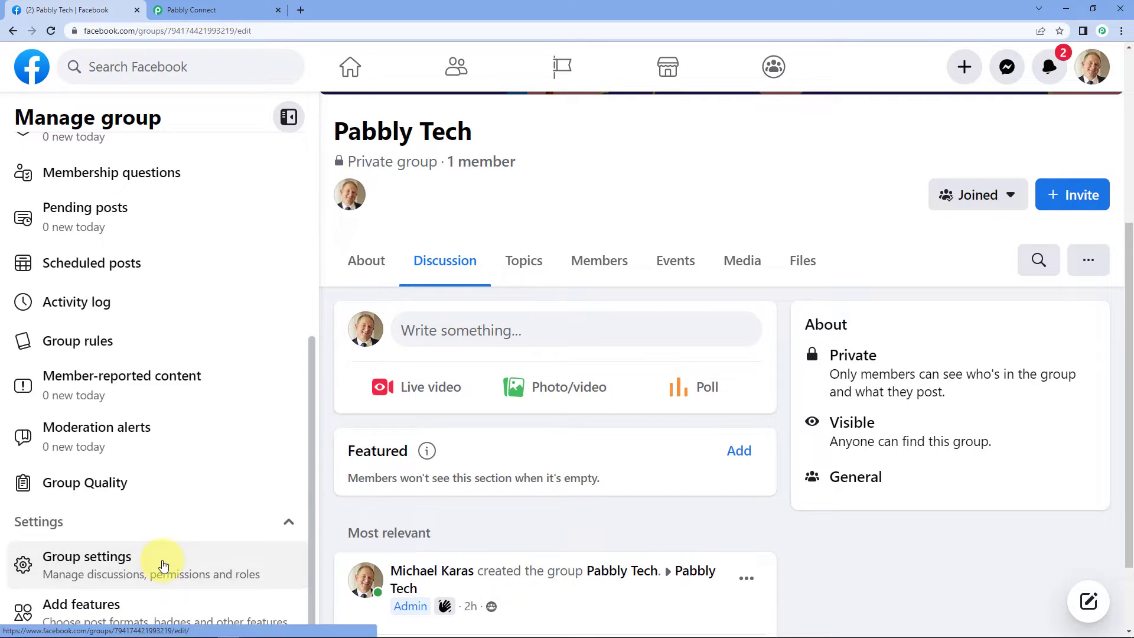
{"action": "left_click", "coordinate": [163, 566]}
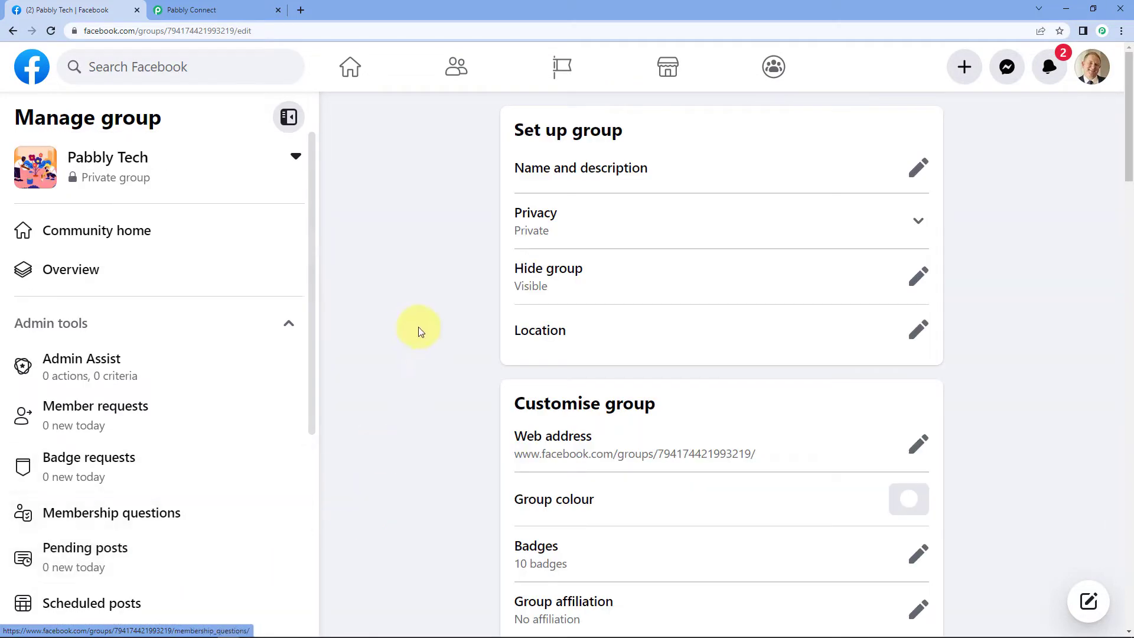
Open the Apps entry in the group's advanced settings and start adding apps to the group
{"action": "scroll", "coordinate": [790, 308], "scroll_direction": "down", "scroll_amount": 1}
{"action": "scroll", "coordinate": [1040, 248], "scroll_direction": "down", "scroll_amount": 20}
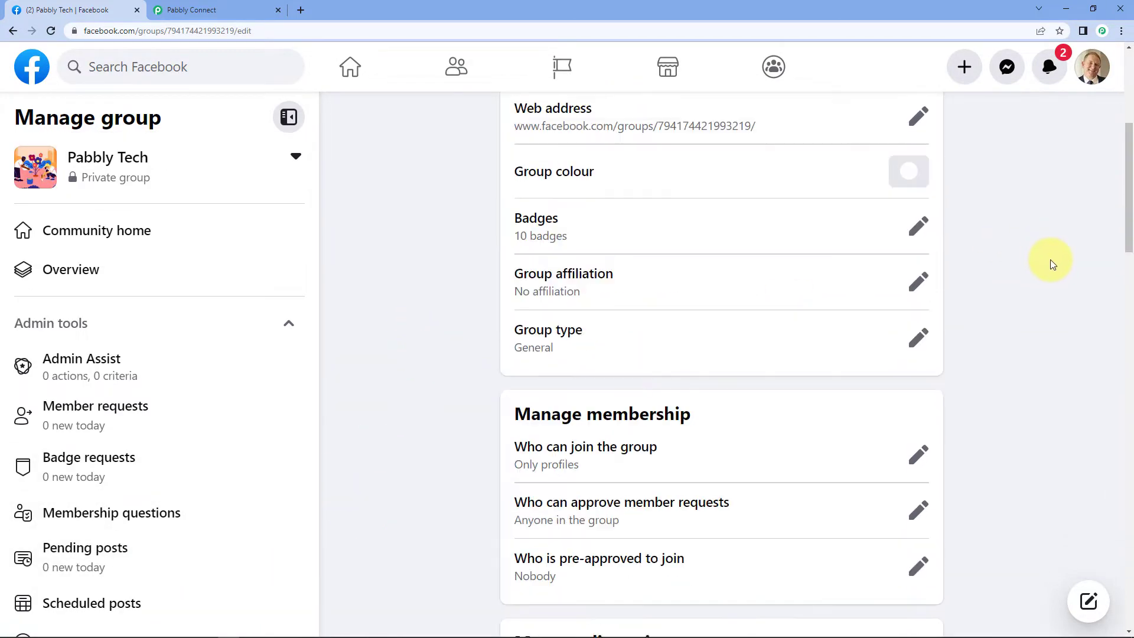
{"action": "scroll", "coordinate": [1045, 489], "scroll_direction": "down", "scroll_amount": 3}
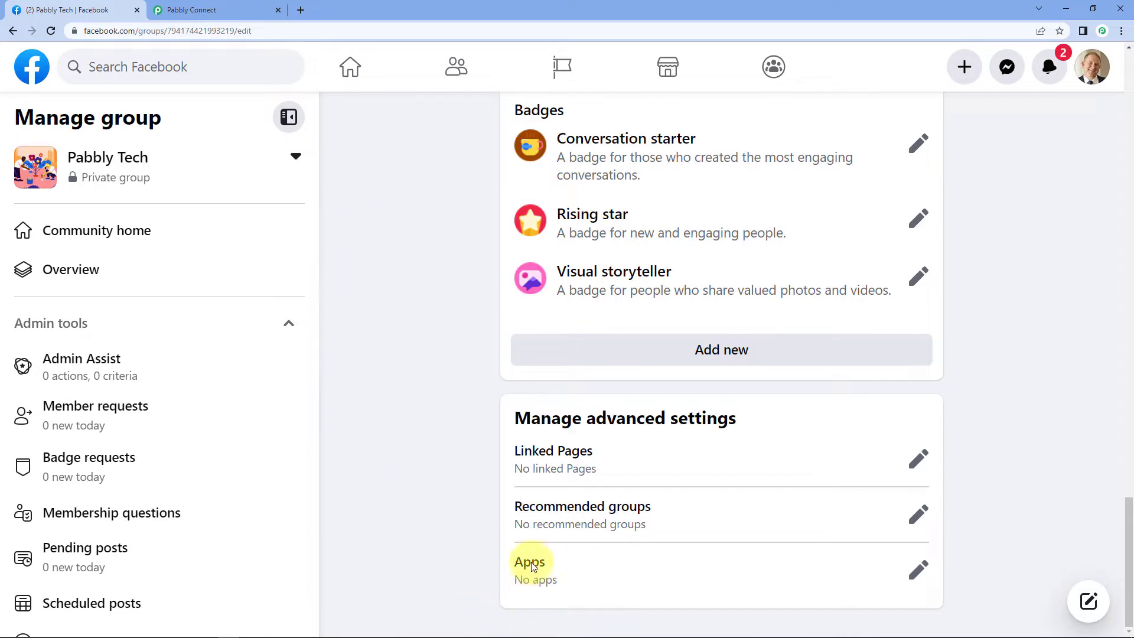
{"action": "left_click", "coordinate": [919, 571]}
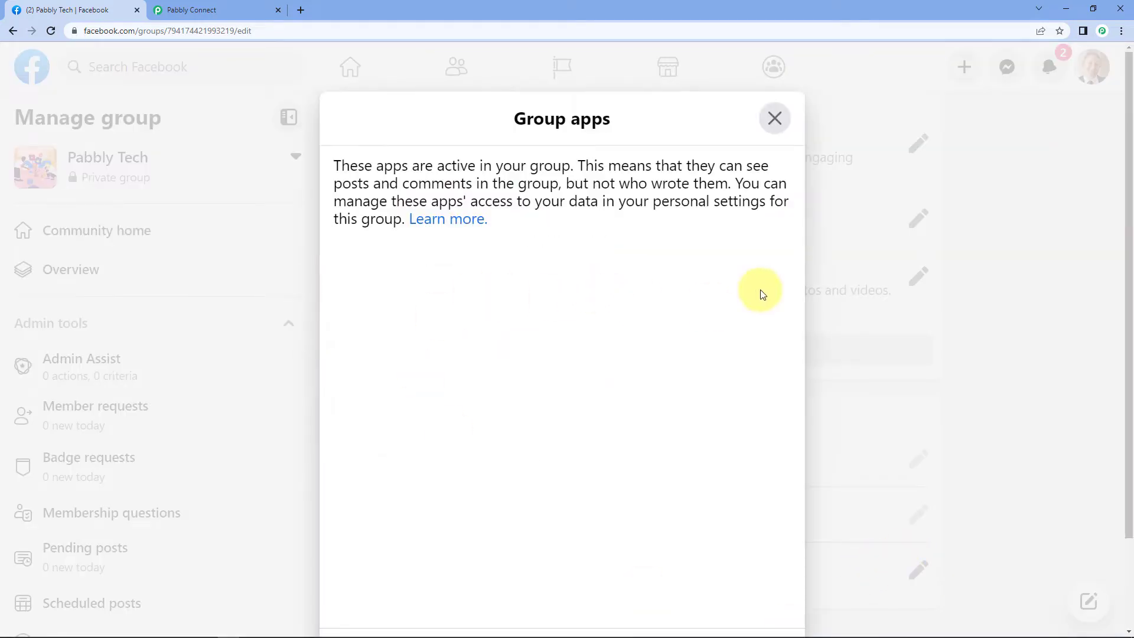
{"action": "scroll", "coordinate": [458, 498], "scroll_direction": "down", "scroll_amount": 2}
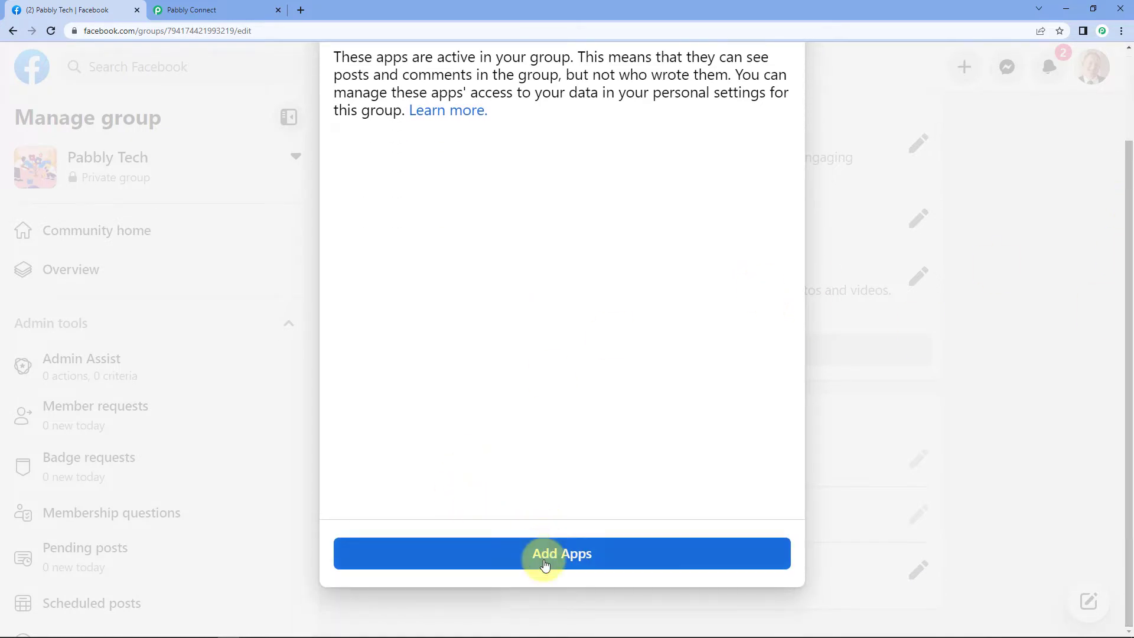
{"action": "left_click", "coordinate": [539, 554]}
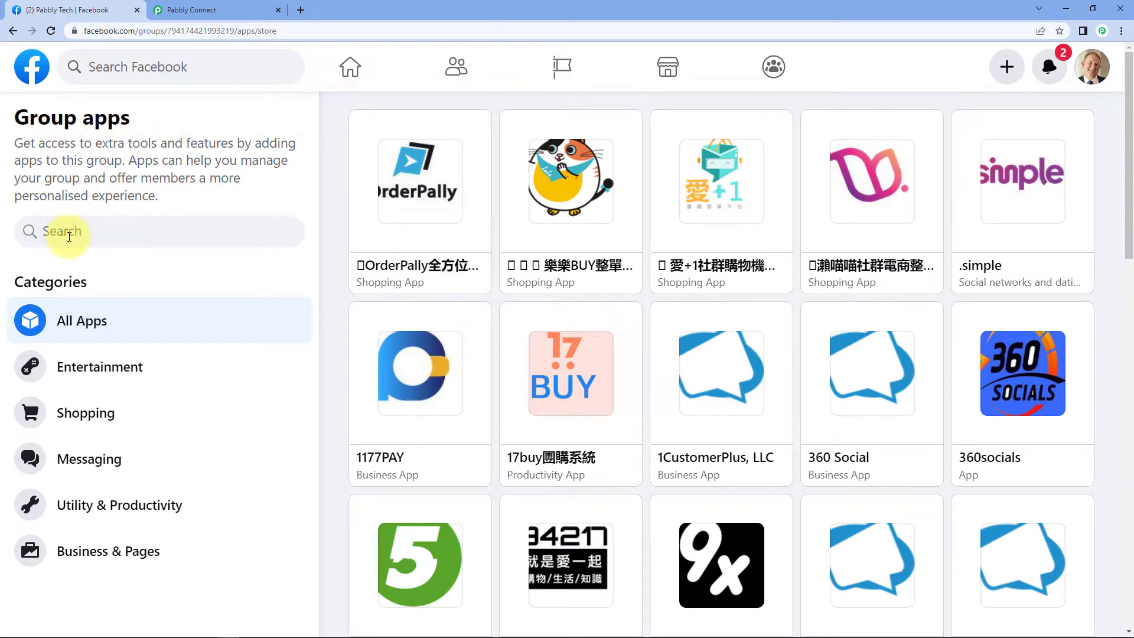
Search the group apps for "Pabbly Connect" and add that app to the group
{"action": "left_click", "coordinate": [82, 231]}
{"action": "type", "text": "Pa"}
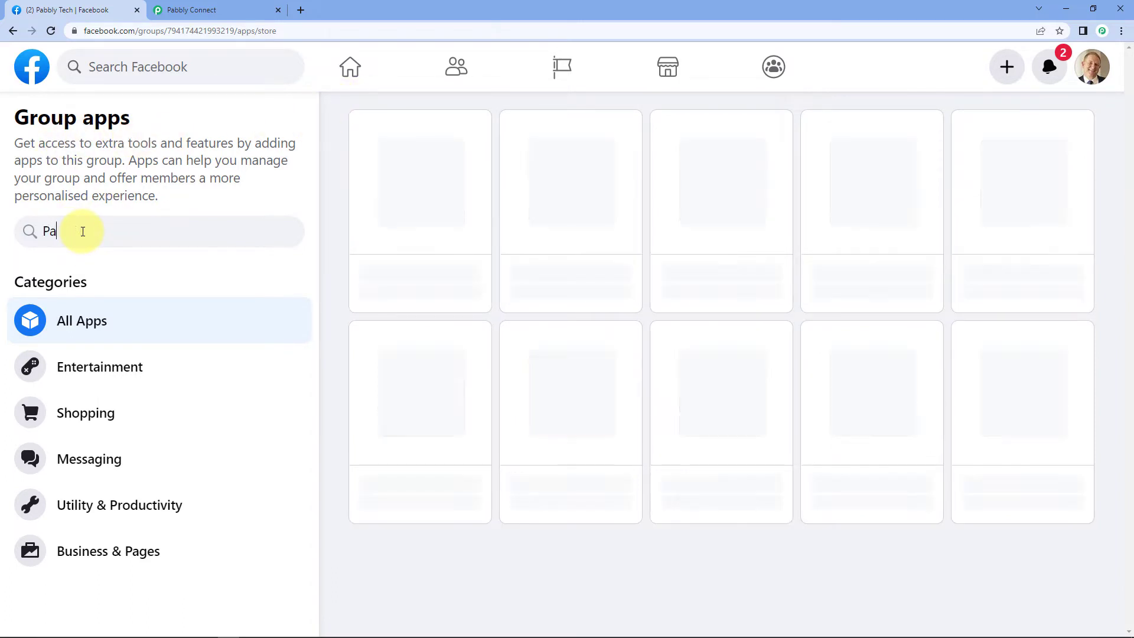
{"action": "type", "text": "bbly Connect"}
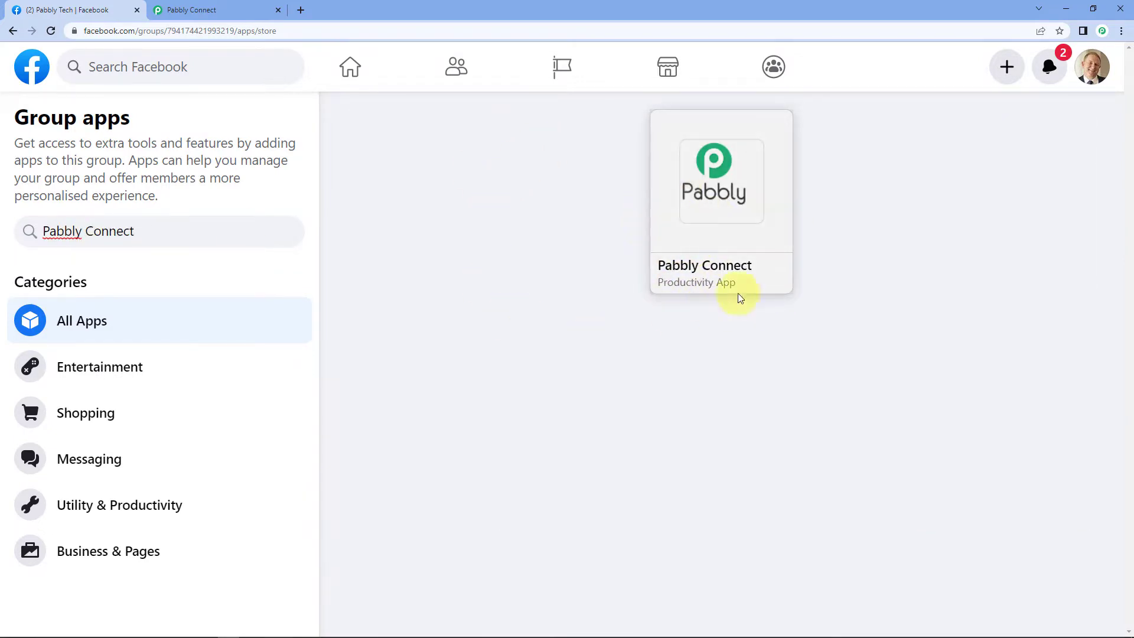
{"action": "left_click", "coordinate": [724, 270]}
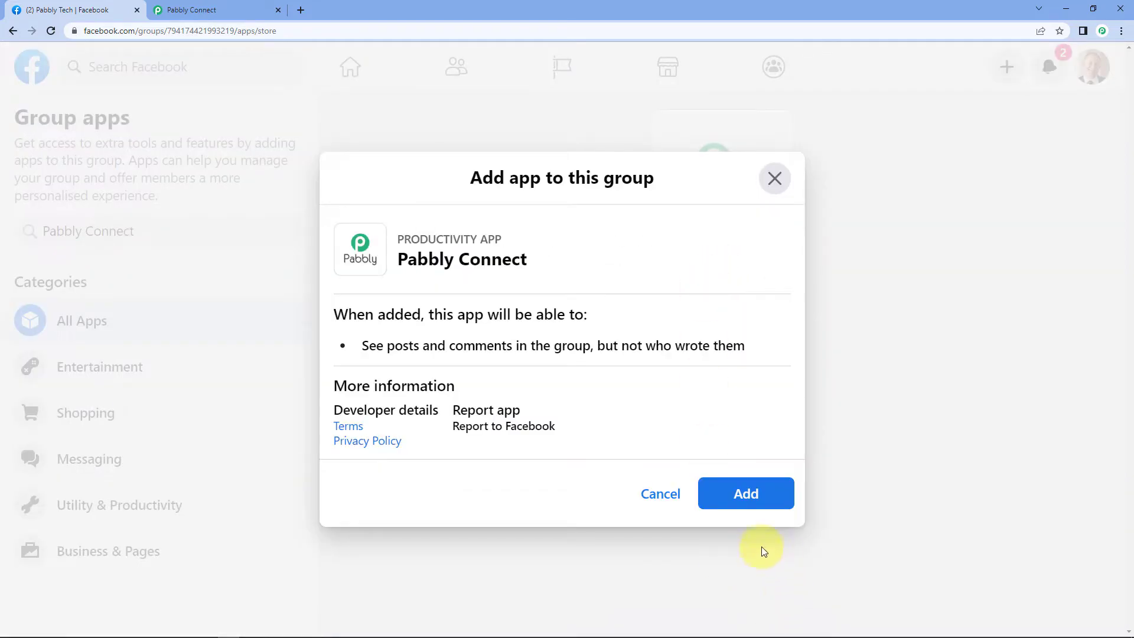
{"action": "left_click", "coordinate": [743, 493]}
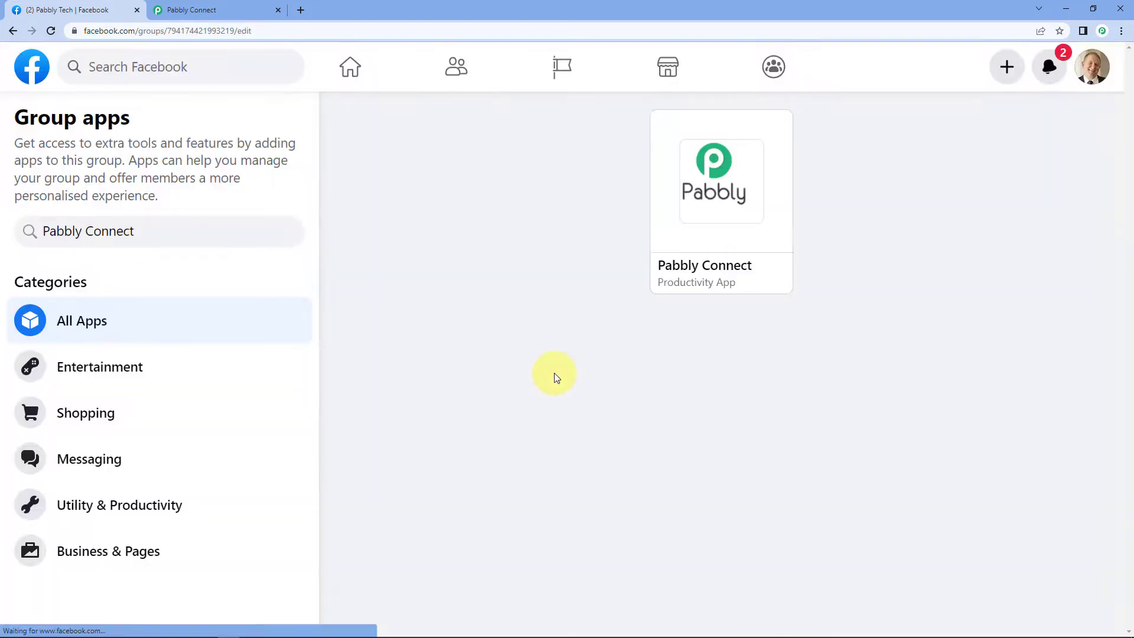
Check the group's active apps under the advanced settings and close the Group apps dialog
{"action": "scroll", "coordinate": [457, 341], "scroll_direction": "down", "scroll_amount": 20}
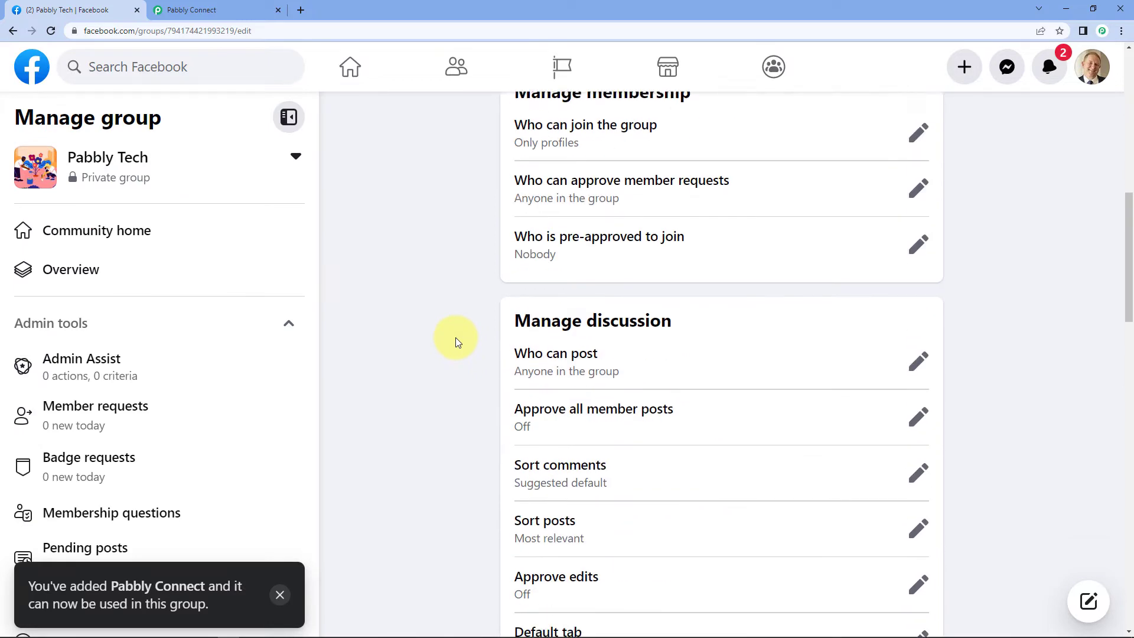
{"action": "scroll", "coordinate": [457, 342], "scroll_direction": "down", "scroll_amount": 13}
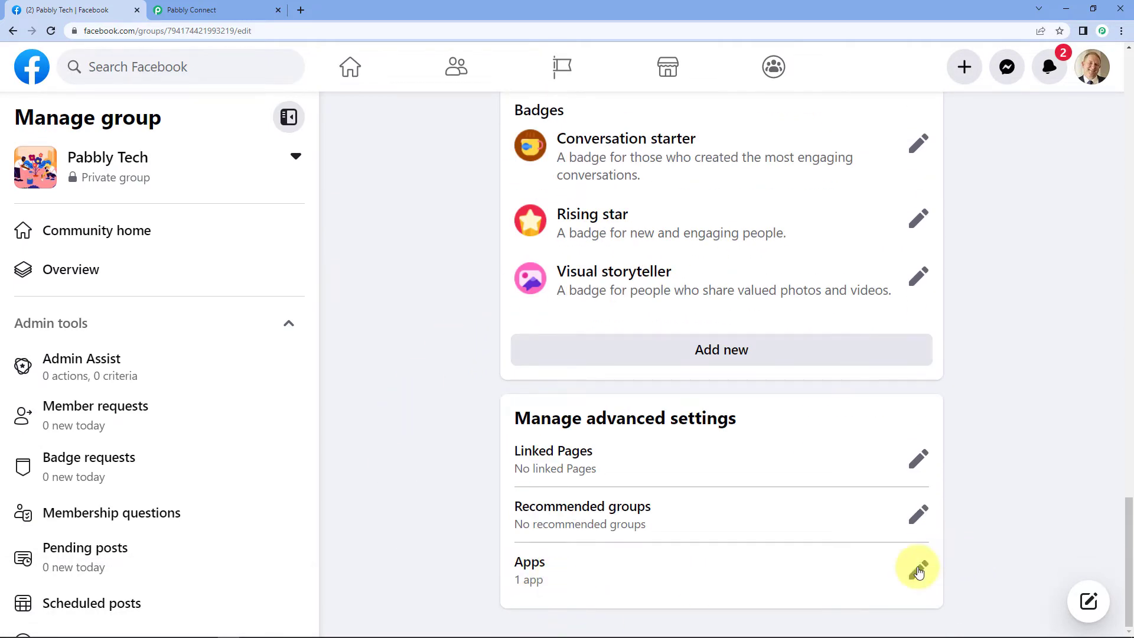
{"action": "left_click", "coordinate": [918, 570]}
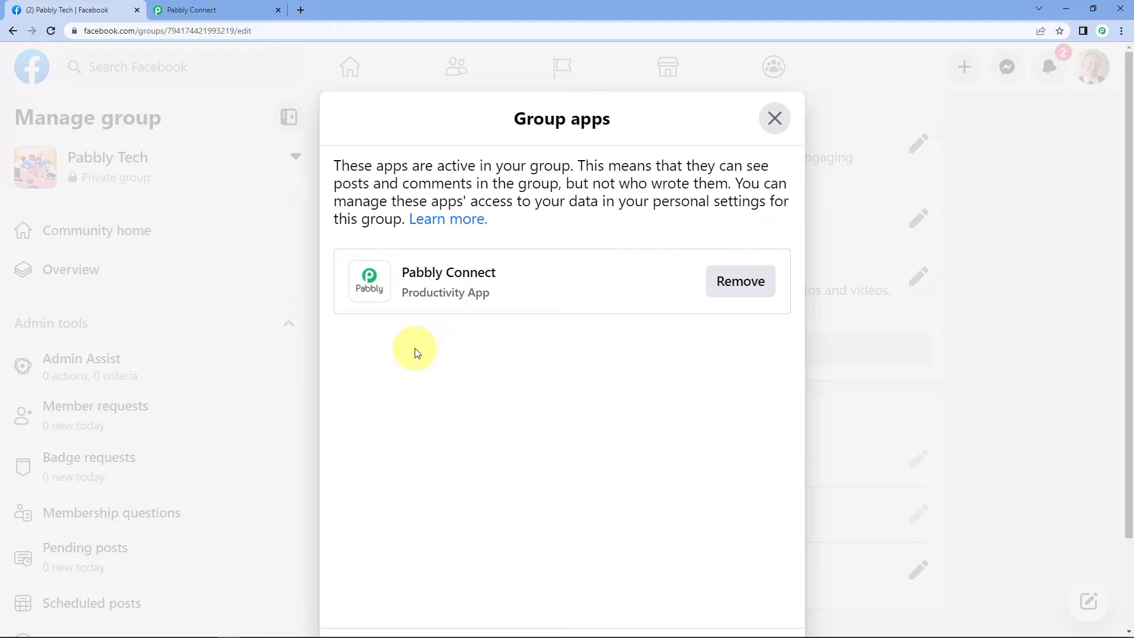
{"action": "left_click", "coordinate": [775, 118]}
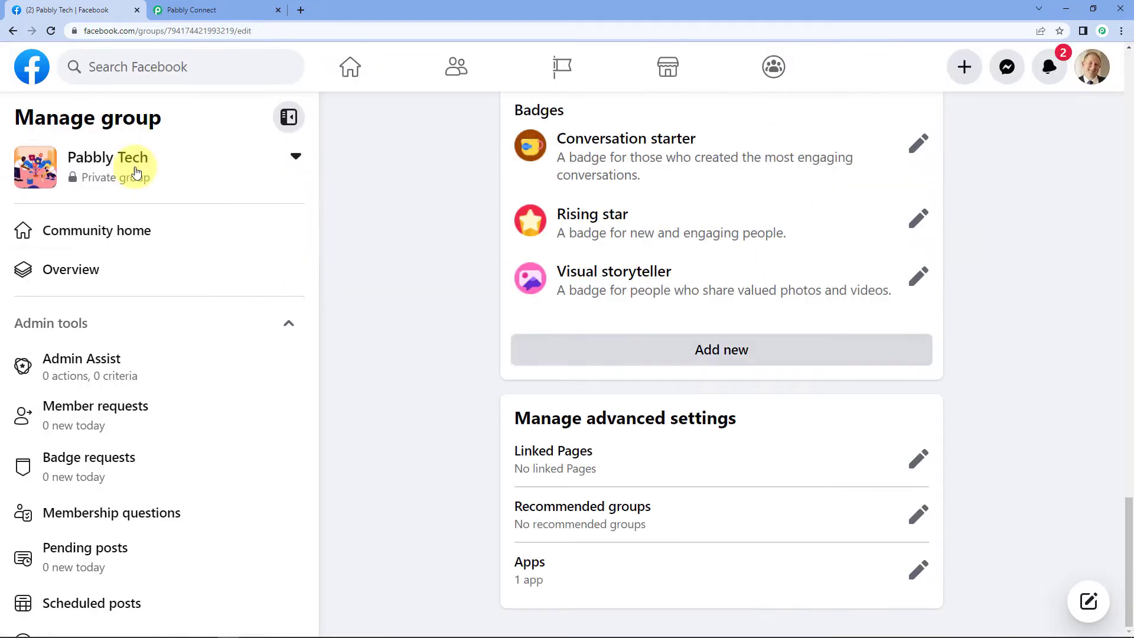
Switch to the Pabbly Connect dashboard, view pabbly.com/connect/ in a separate browser tab and close that tab
{"action": "left_click", "coordinate": [207, 9]}
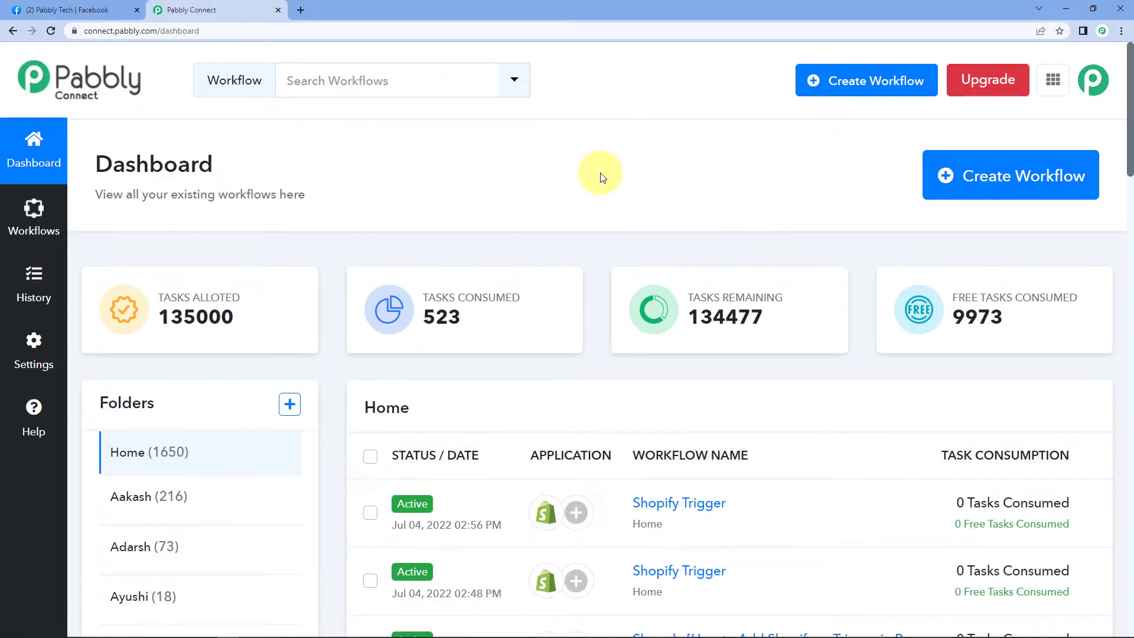
{"action": "left_click", "coordinate": [301, 9]}
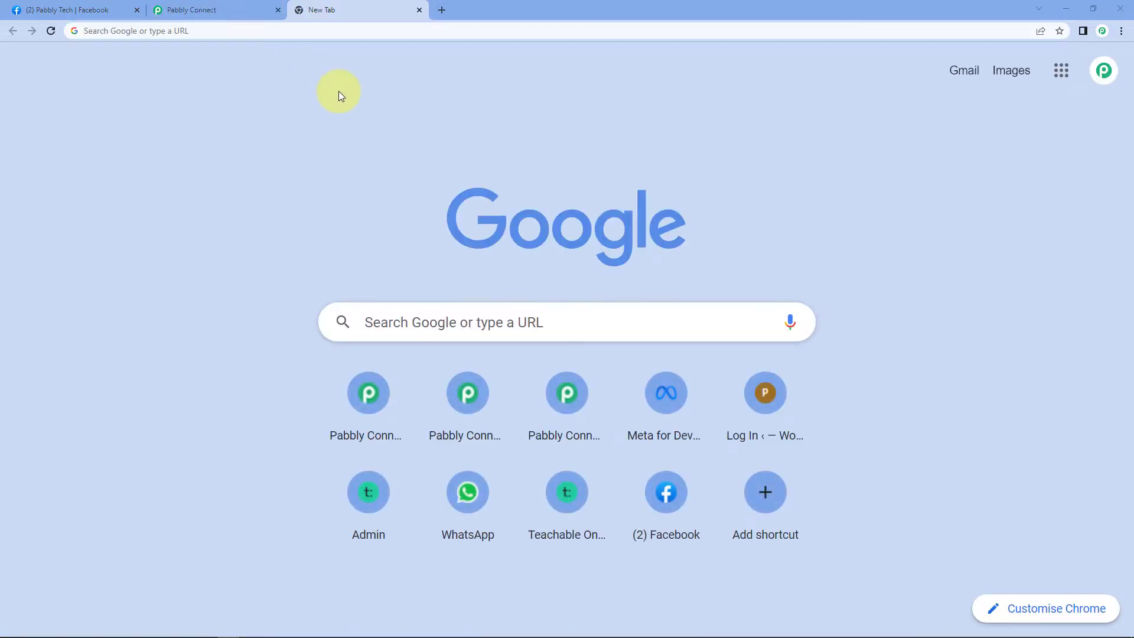
{"action": "type", "text": "pabb"}
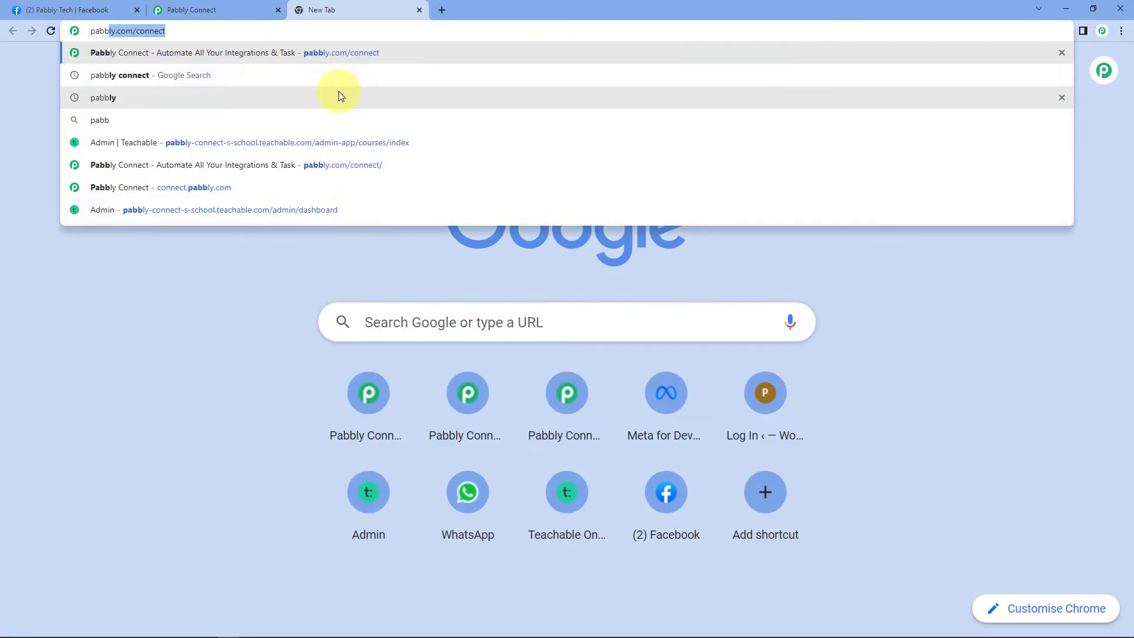
{"action": "type", "text": "ly.com."}
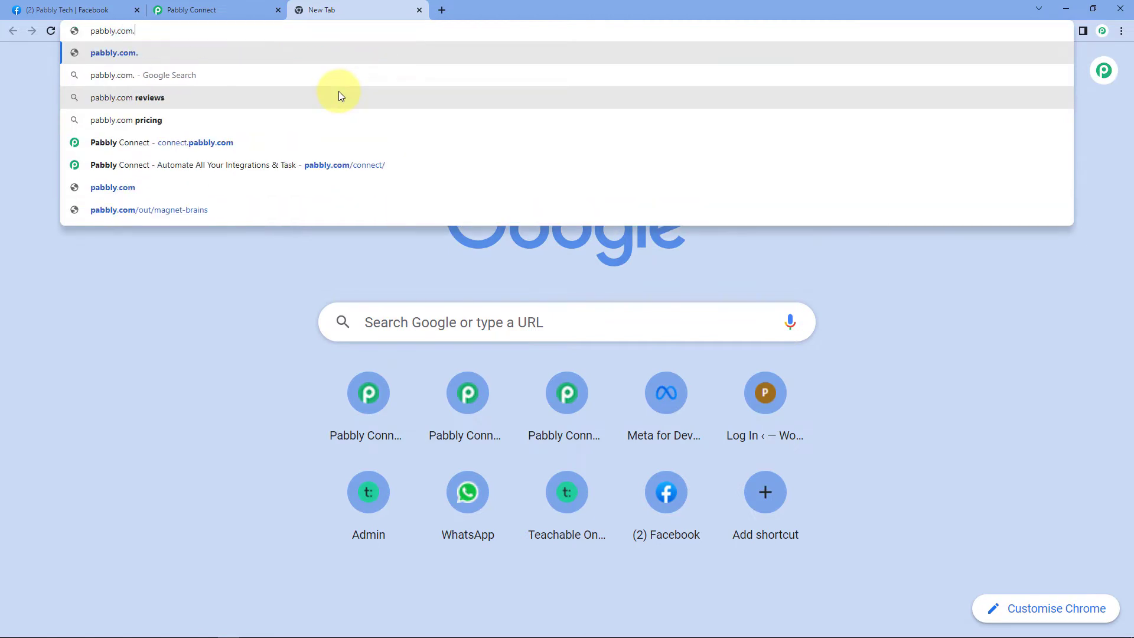
{"action": "key", "text": "BackSpace"}
{"action": "type", "text": "/conne"}
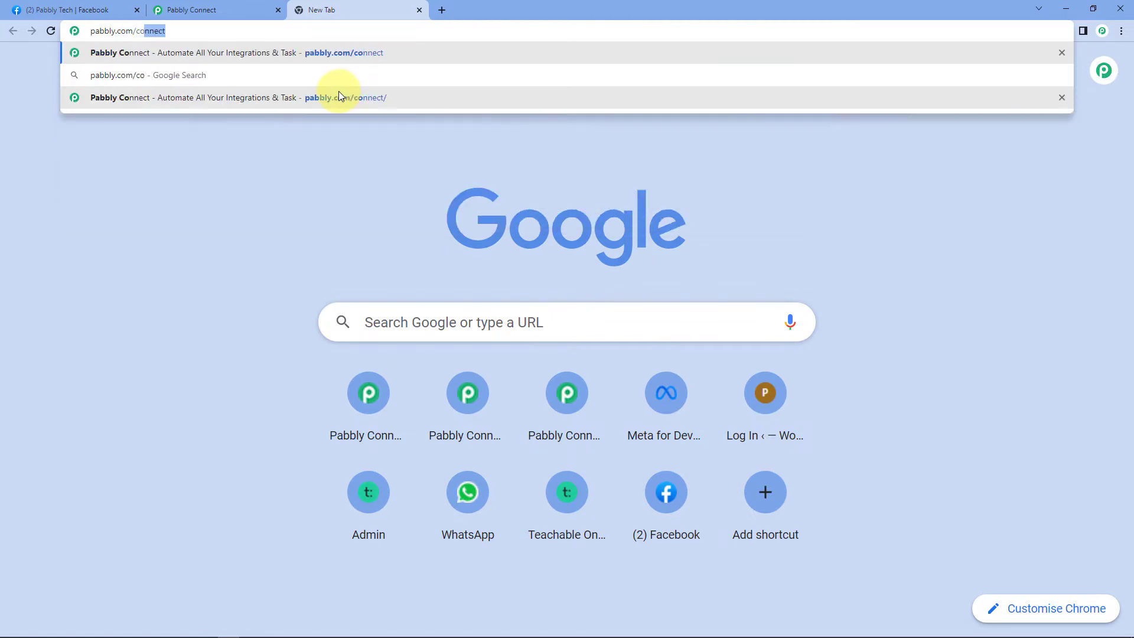
{"action": "type", "text": "ct/"}
{"action": "key", "text": "Return"}
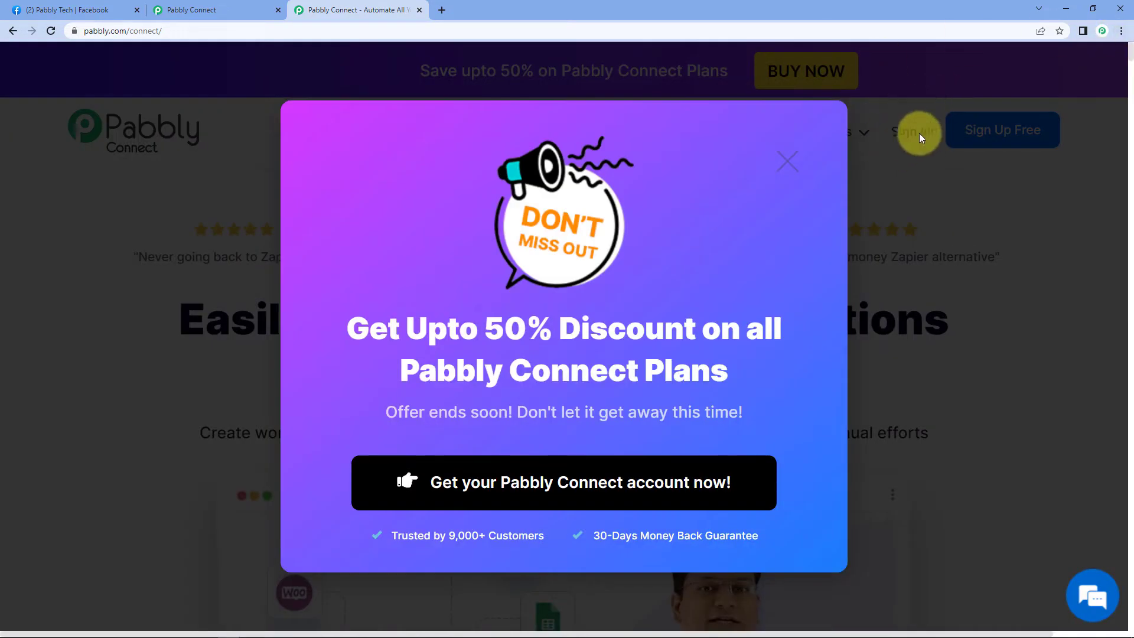
{"action": "left_click", "coordinate": [419, 10]}
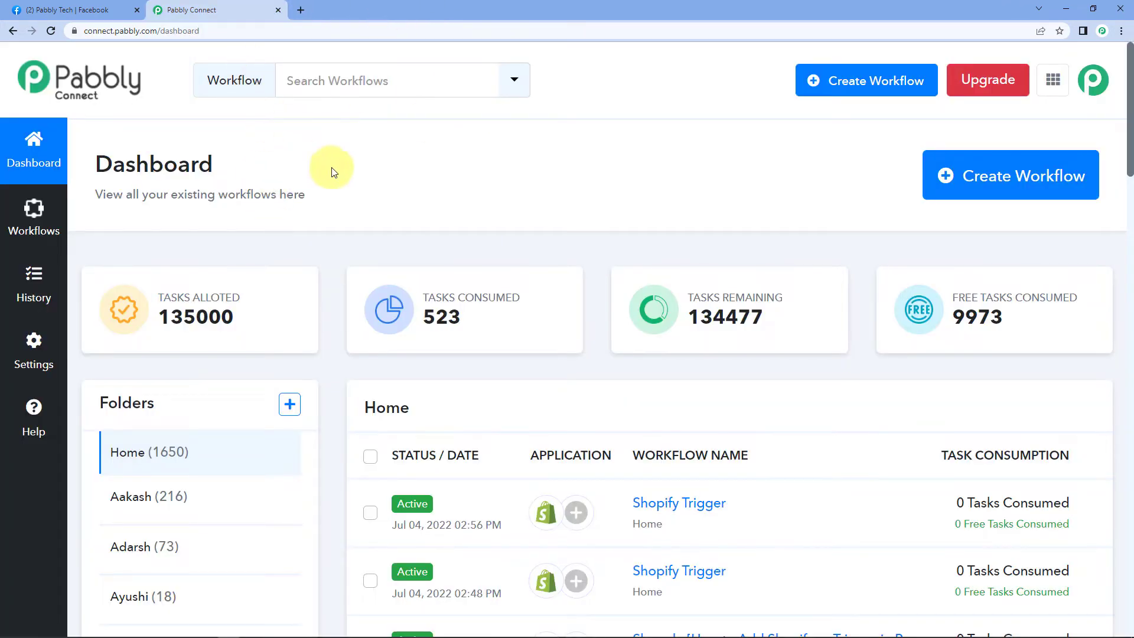
Create a new workflow named "Facebook Groups"
{"action": "left_click", "coordinate": [1037, 173]}
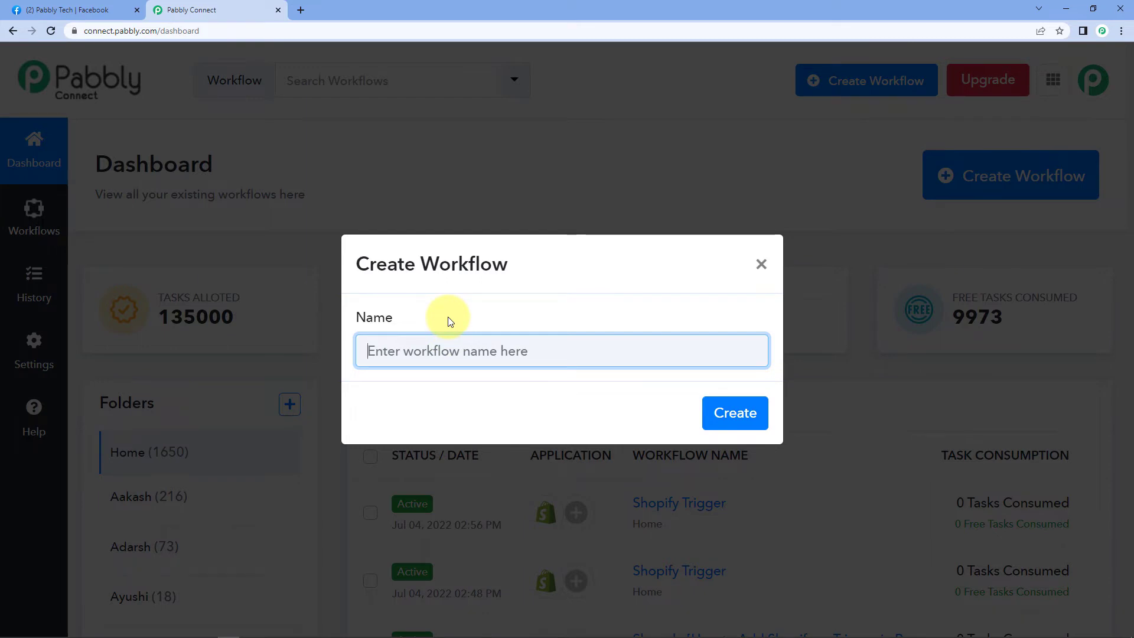
{"action": "type", "text": "Faceboo "}
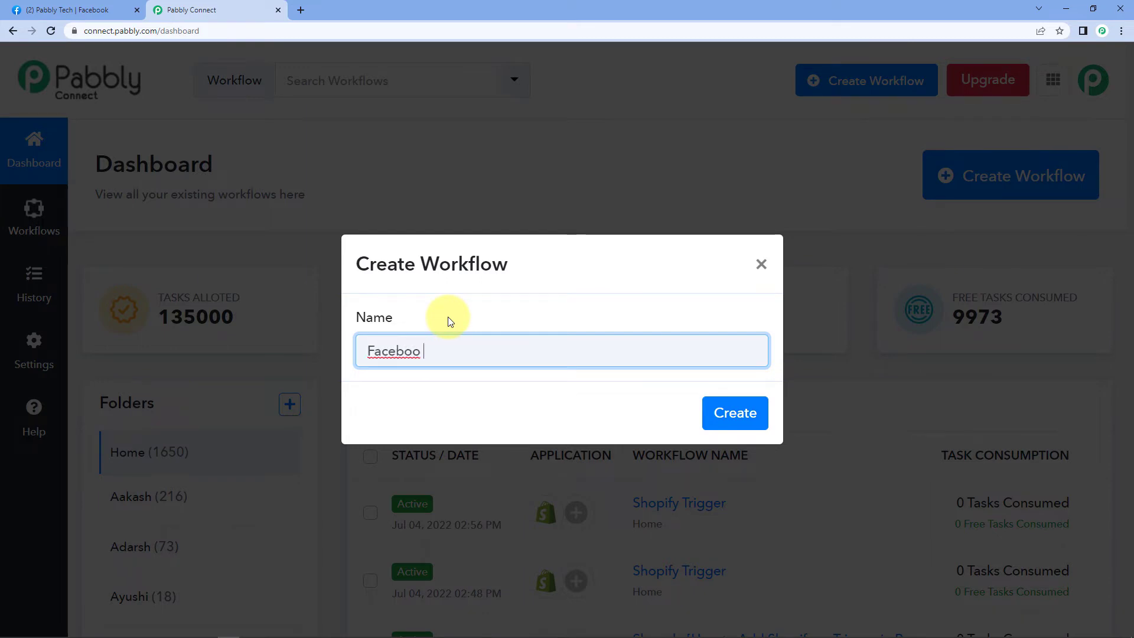
{"action": "type", "text": " Groups"}
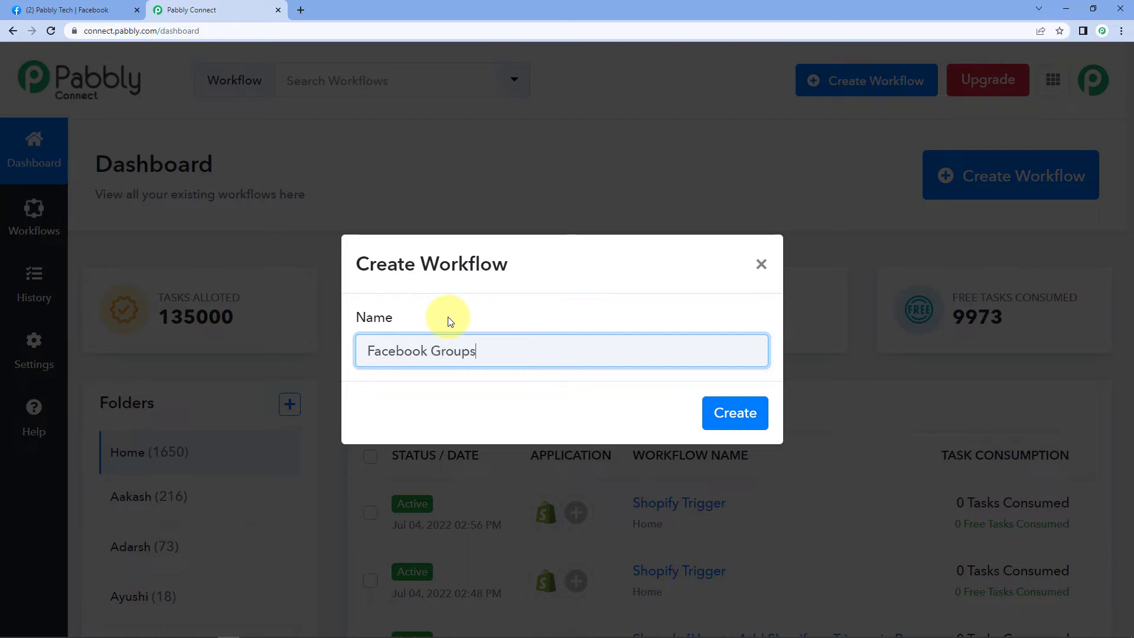
{"action": "left_click", "coordinate": [735, 413]}
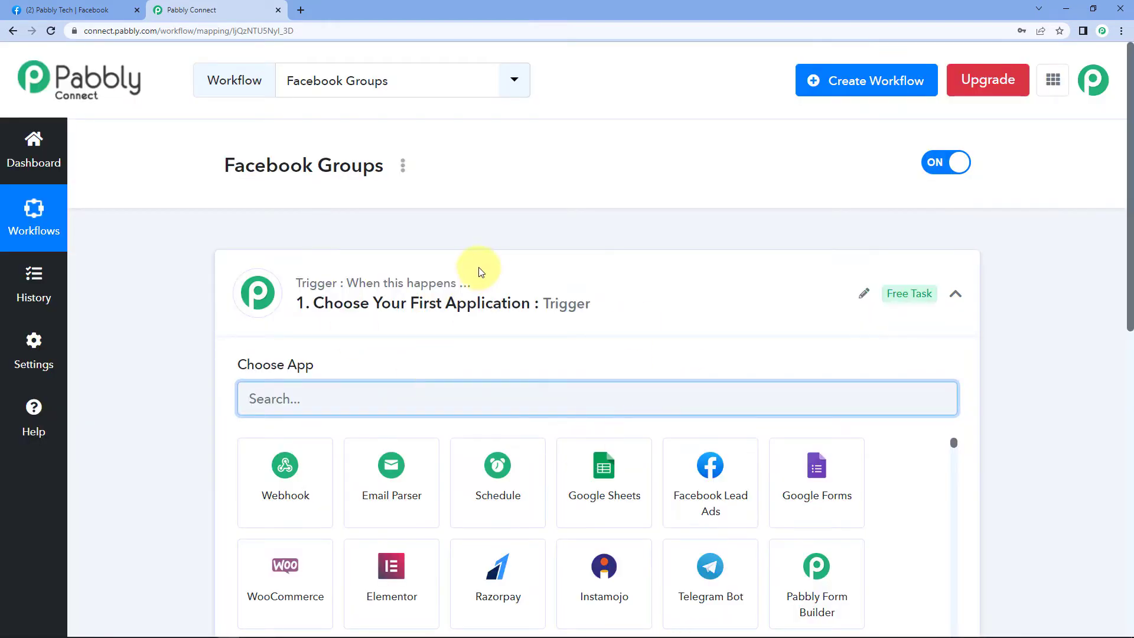
Collapse the trigger section and look over the workflow's trigger and action steps
{"action": "left_click", "coordinate": [481, 278]}
{"action": "scroll", "coordinate": [163, 294], "scroll_direction": "down", "scroll_amount": 1}
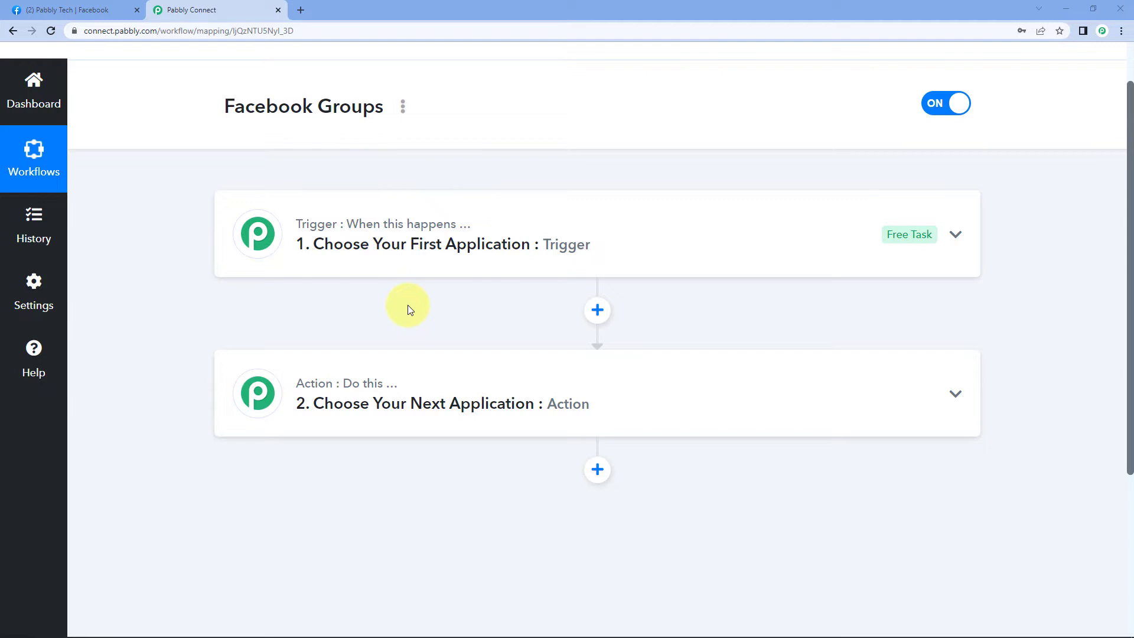
{"action": "scroll", "coordinate": [411, 309], "scroll_direction": "down", "scroll_amount": 2}
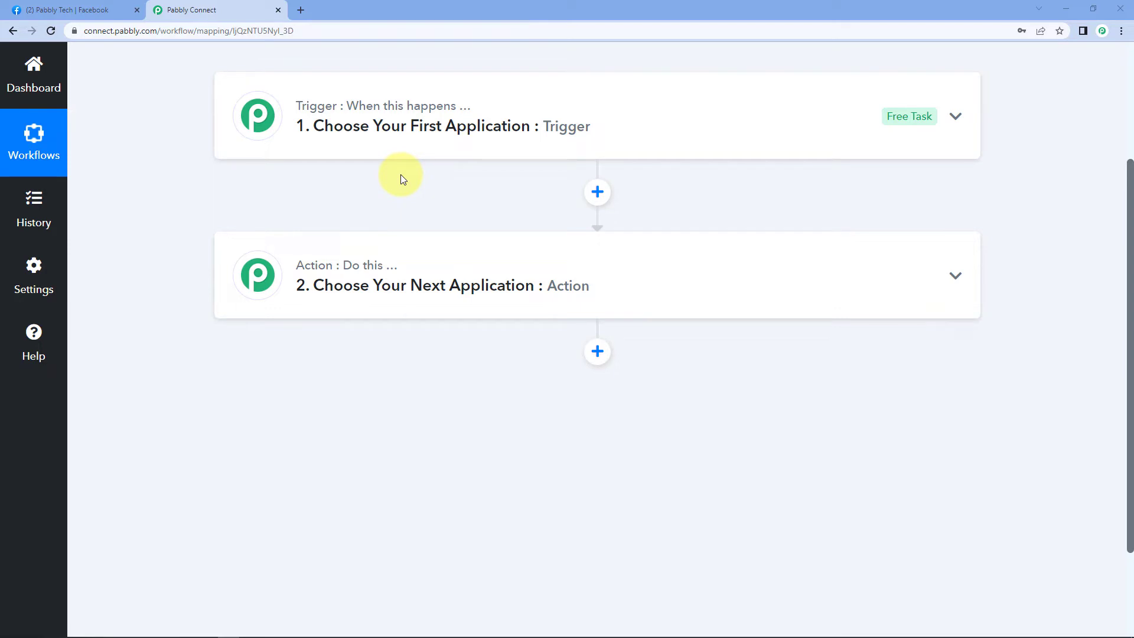
Expand the trigger step and choose Facebook Groups as its app
{"action": "left_click", "coordinate": [472, 120]}
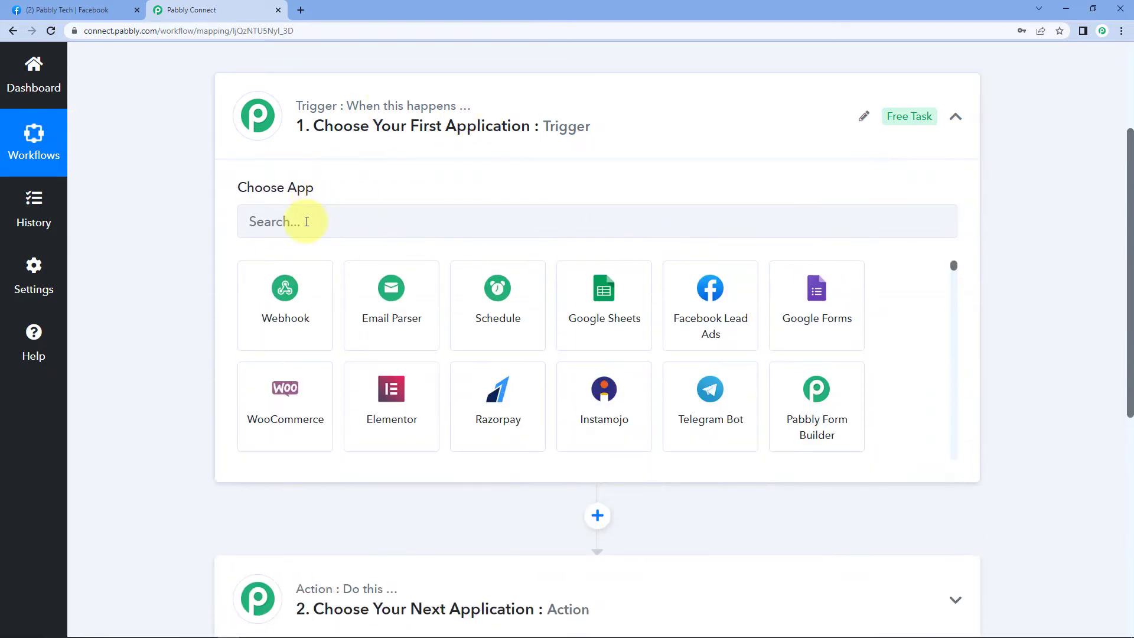
{"action": "left_click", "coordinate": [306, 222]}
{"action": "type", "text": "f"}
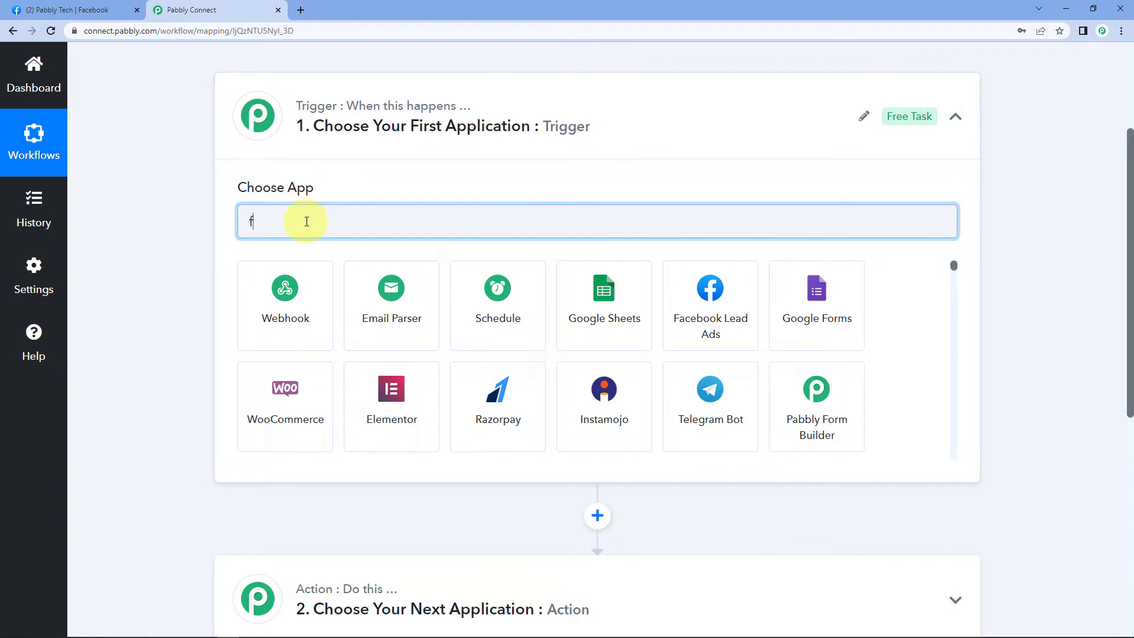
{"action": "type", "text": "ACEBOOK"}
{"action": "left_click", "coordinate": [464, 282]}
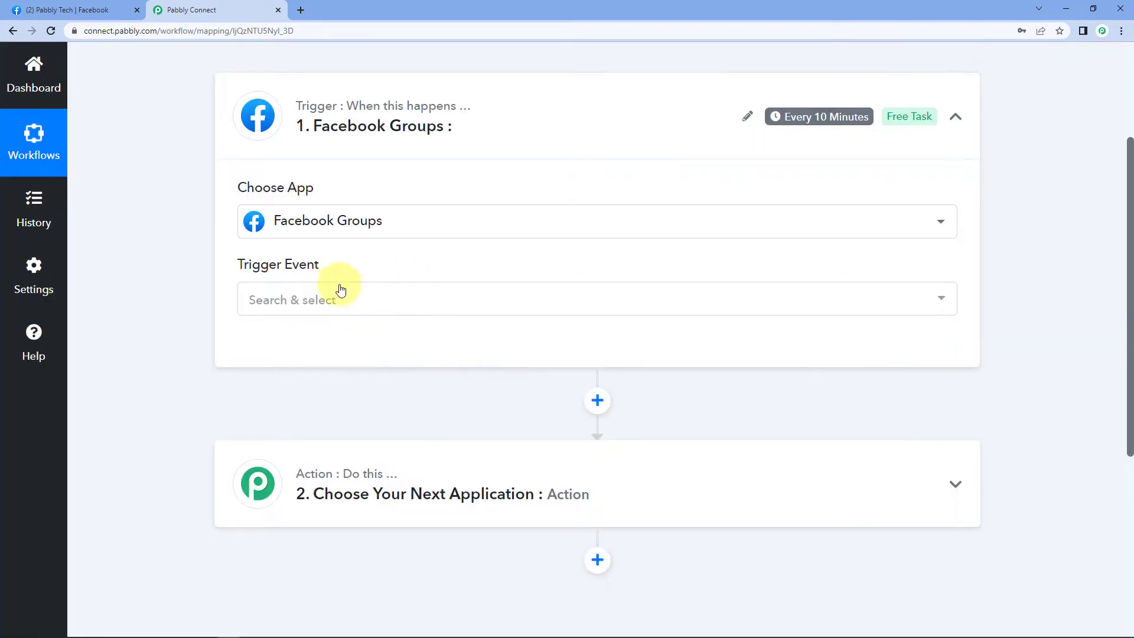
Set the trigger event to New Post and read the instructions for installing the Pabbly Connect app in a group
{"action": "left_click", "coordinate": [344, 302]}
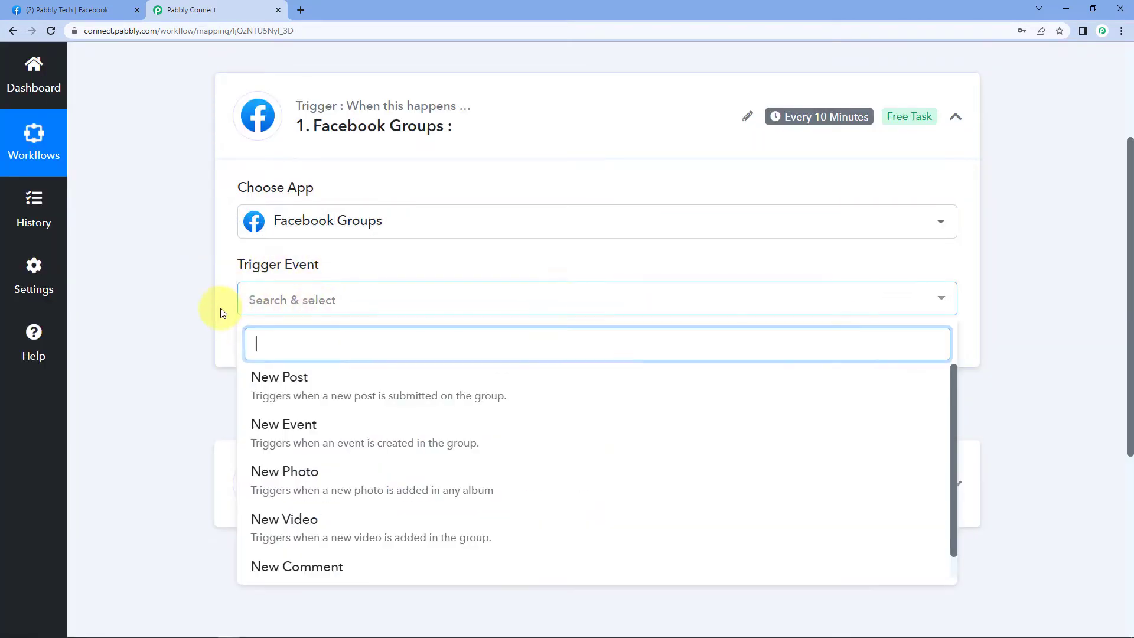
{"action": "scroll", "coordinate": [215, 319], "scroll_direction": "down", "scroll_amount": 2}
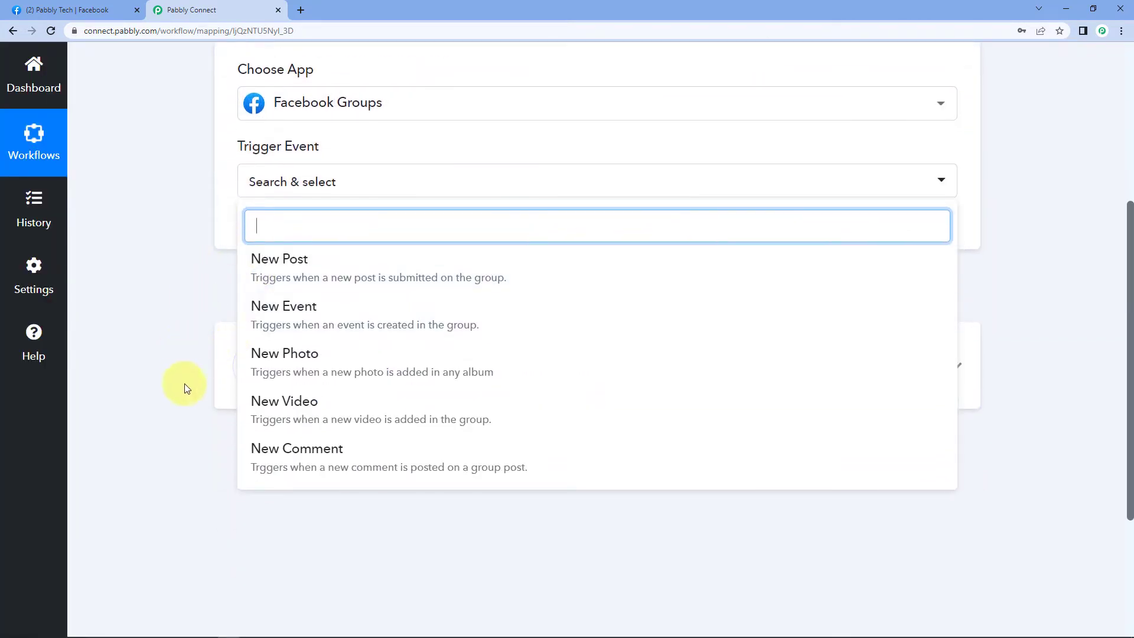
{"action": "left_click", "coordinate": [317, 279]}
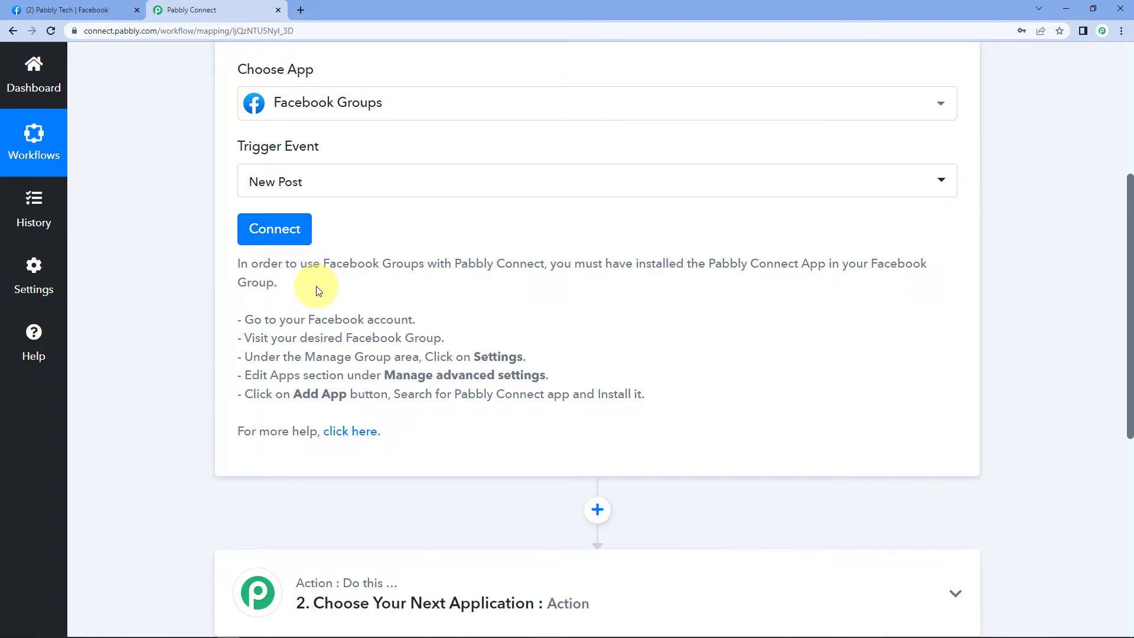
{"action": "left_click_drag", "start_coordinate": [238, 319], "coordinate": [650, 402]}
{"action": "left_click", "coordinate": [380, 304]}
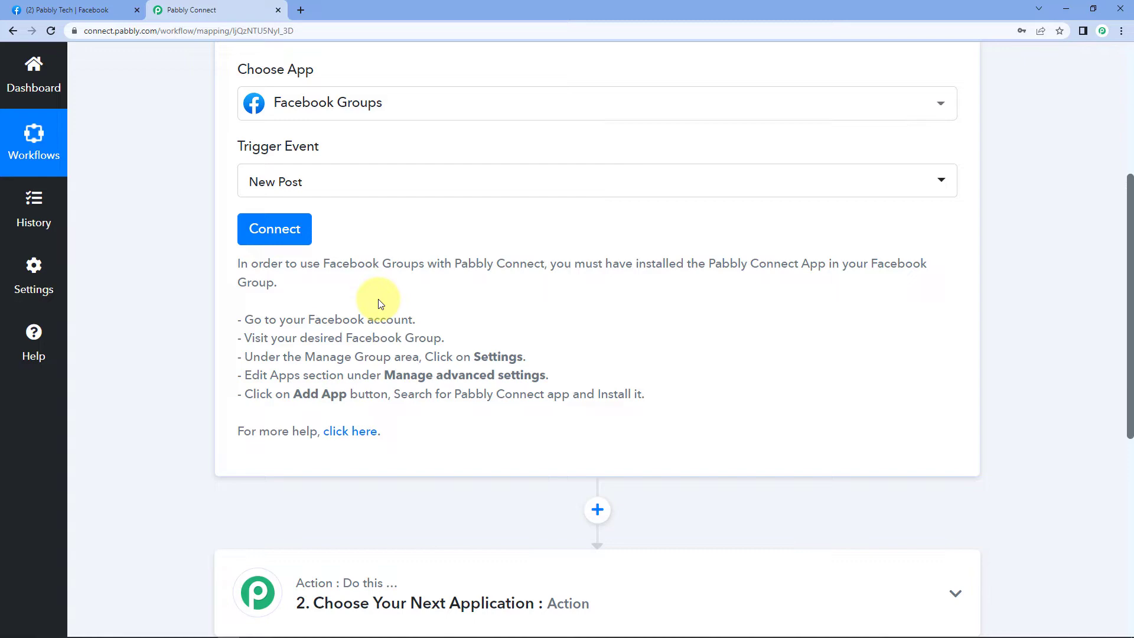
Connect the trigger to Facebook Groups by adding and authorizing a new connection
{"action": "left_click", "coordinate": [275, 237]}
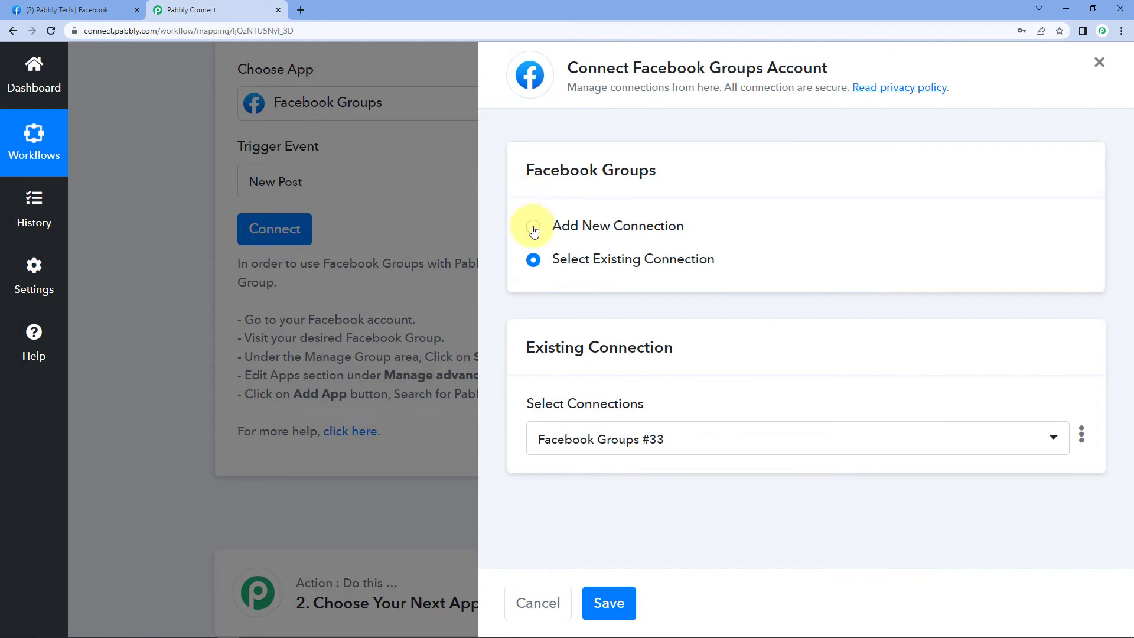
{"action": "left_click", "coordinate": [534, 229]}
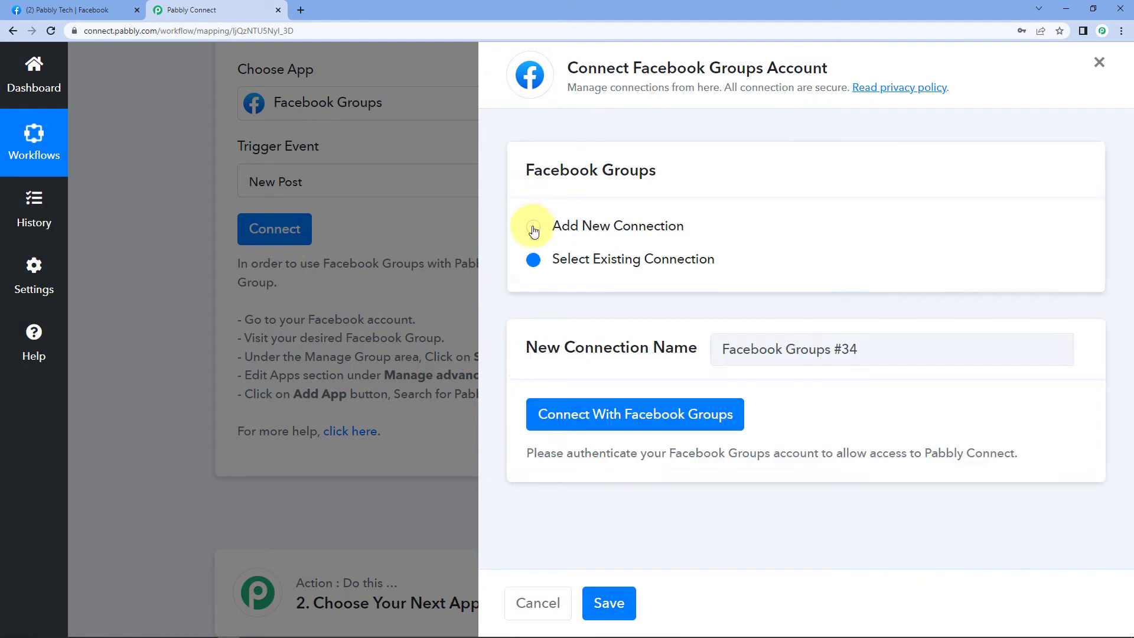
{"action": "left_click", "coordinate": [633, 420]}
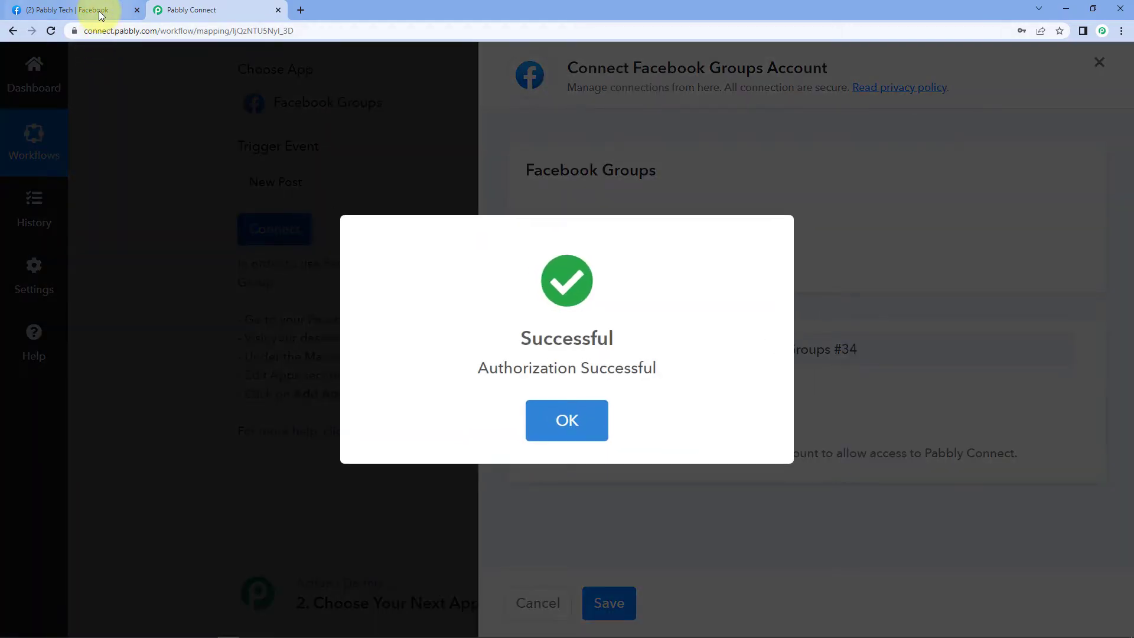
{"action": "left_click", "coordinate": [98, 12]}
{"action": "left_click", "coordinate": [219, 13]}
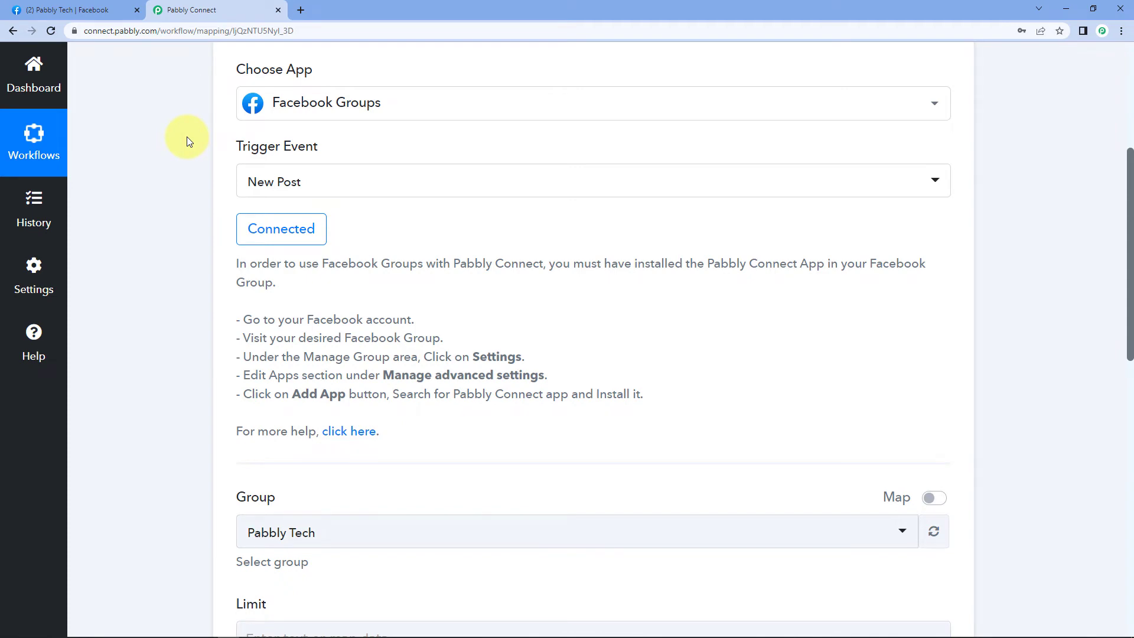
Browse the groups available to the trigger and compare them with the managed groups listed on Facebook
{"action": "scroll", "coordinate": [187, 140], "scroll_direction": "down", "scroll_amount": 5}
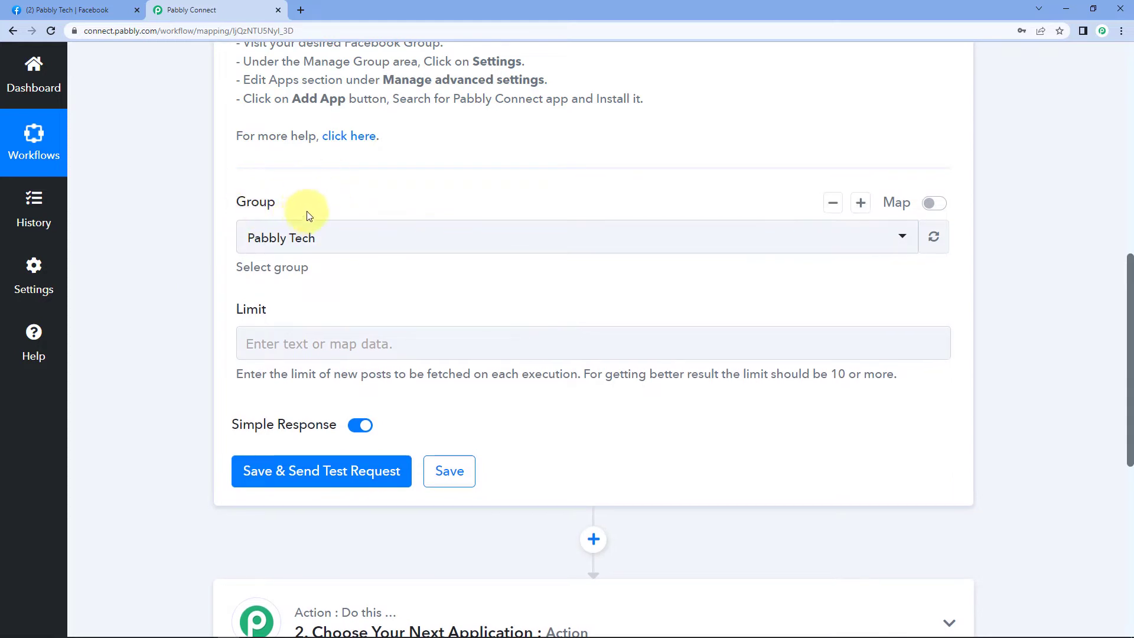
{"action": "left_click", "coordinate": [476, 240]}
{"action": "scroll", "coordinate": [172, 268], "scroll_direction": "down", "scroll_amount": 2}
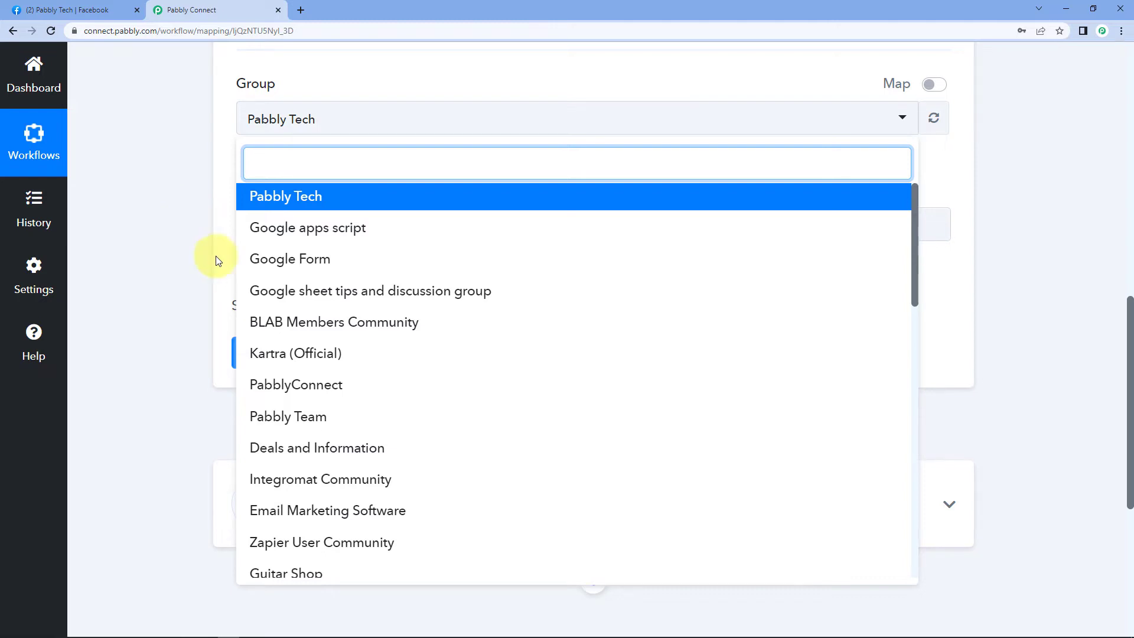
{"action": "scroll", "coordinate": [384, 249], "scroll_direction": "down", "scroll_amount": 3}
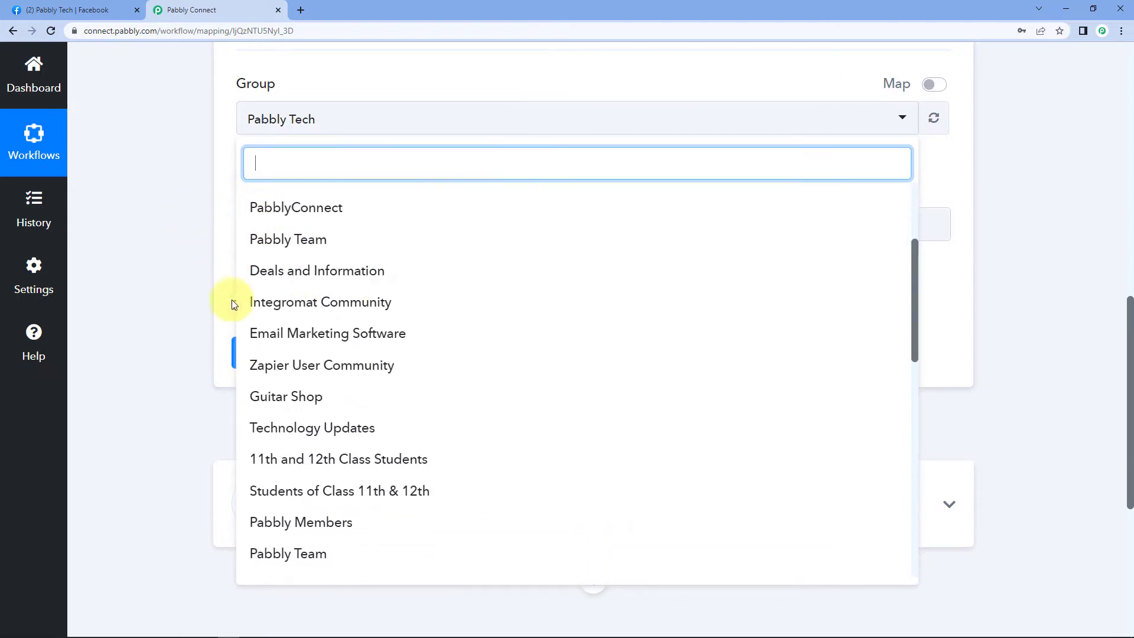
{"action": "left_click", "coordinate": [122, 9]}
{"action": "left_click", "coordinate": [284, 168]}
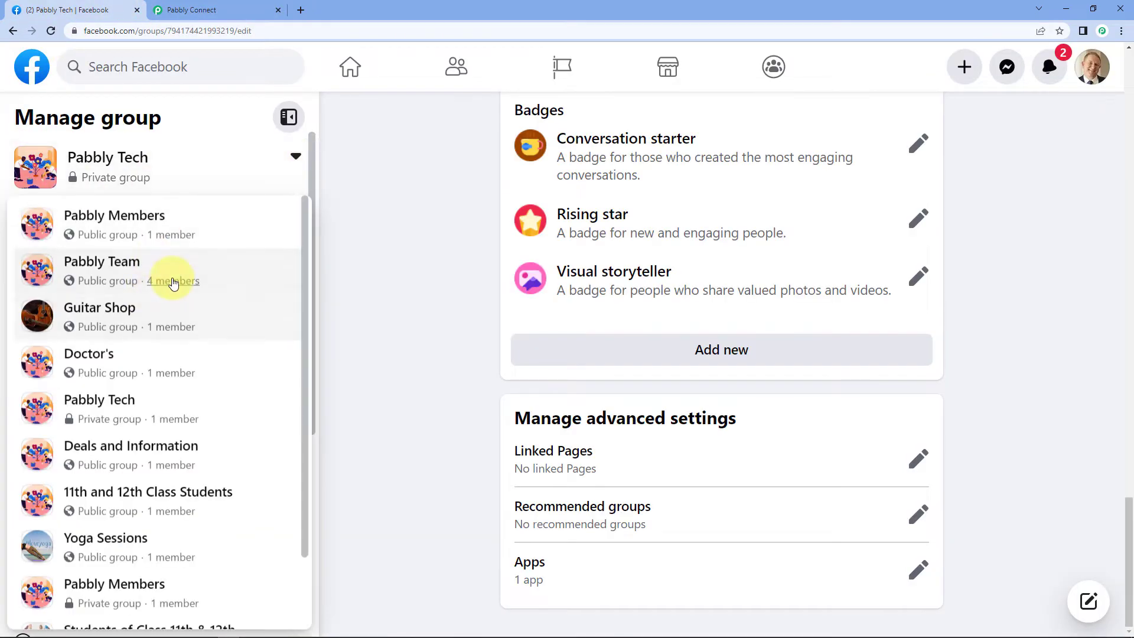
{"action": "scroll", "coordinate": [165, 279], "scroll_direction": "down", "scroll_amount": 2}
{"action": "scroll", "coordinate": [168, 281], "scroll_direction": "up", "scroll_amount": 2}
Return to the Pabbly Connect workflow and select Pabbly Tech as the trigger's group
{"action": "left_click", "coordinate": [238, 11]}
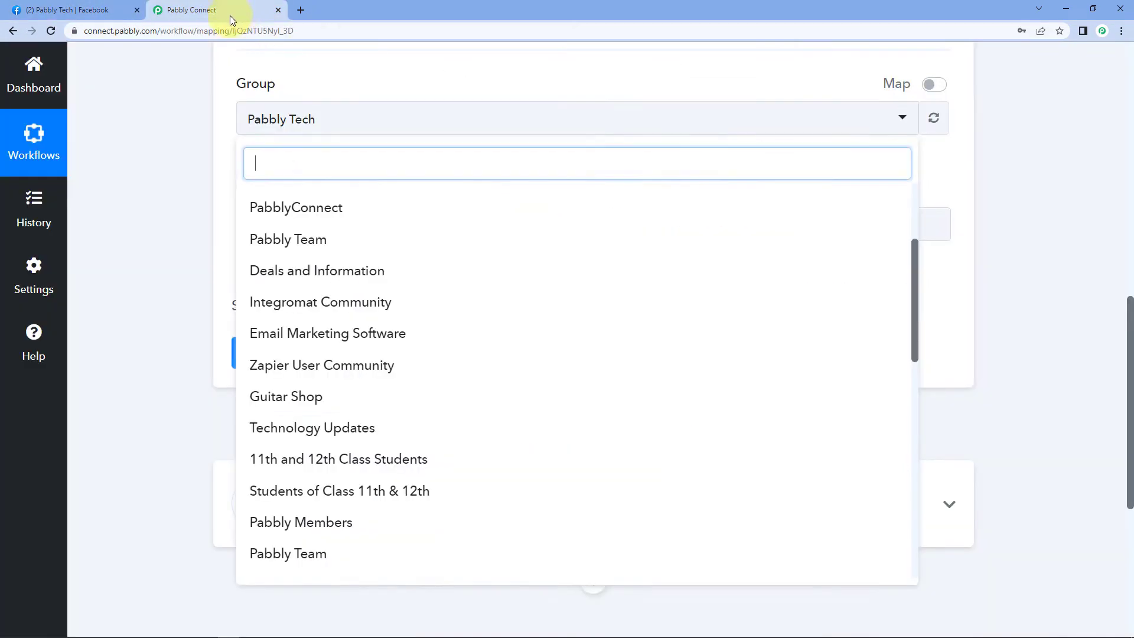
{"action": "scroll", "coordinate": [319, 330], "scroll_direction": "up", "scroll_amount": 3}
{"action": "scroll", "coordinate": [312, 329], "scroll_direction": "up", "scroll_amount": 4}
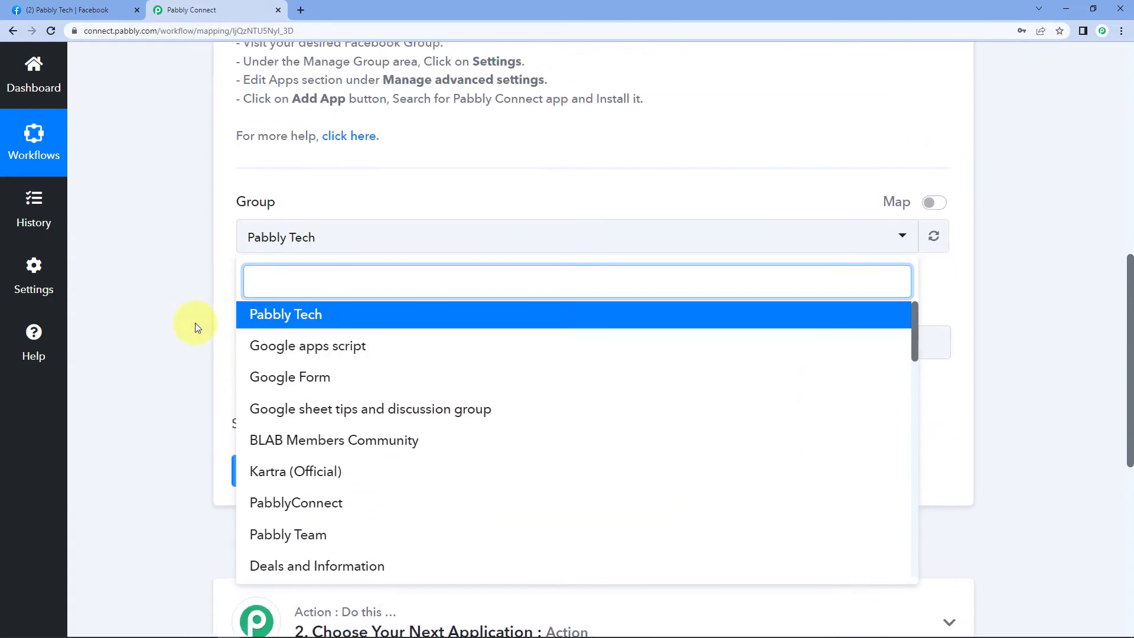
{"action": "scroll", "coordinate": [195, 325], "scroll_direction": "down", "scroll_amount": 1}
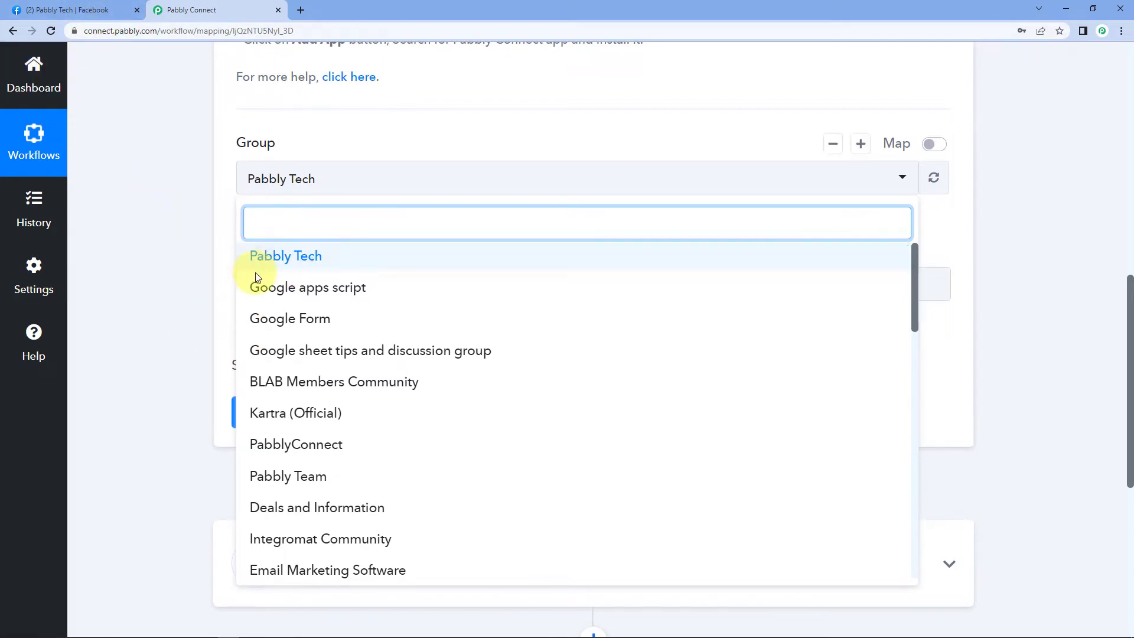
{"action": "left_click", "coordinate": [279, 258]}
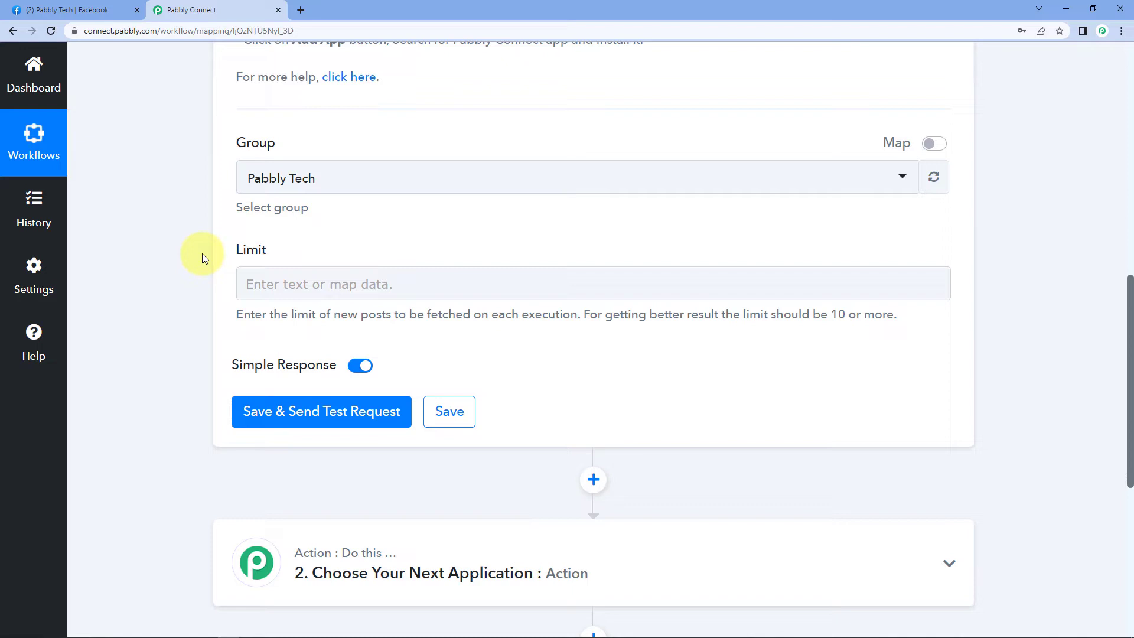
Set the limit of new posts fetched on each execution to 10
{"action": "left_click", "coordinate": [252, 283]}
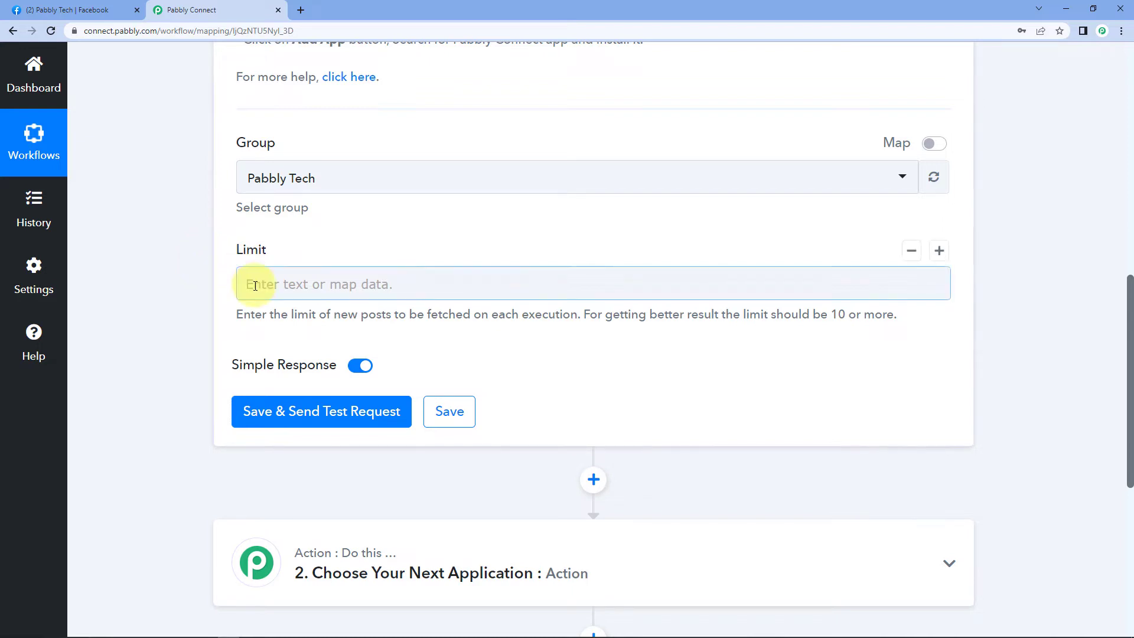
{"action": "type", "text": "10"}
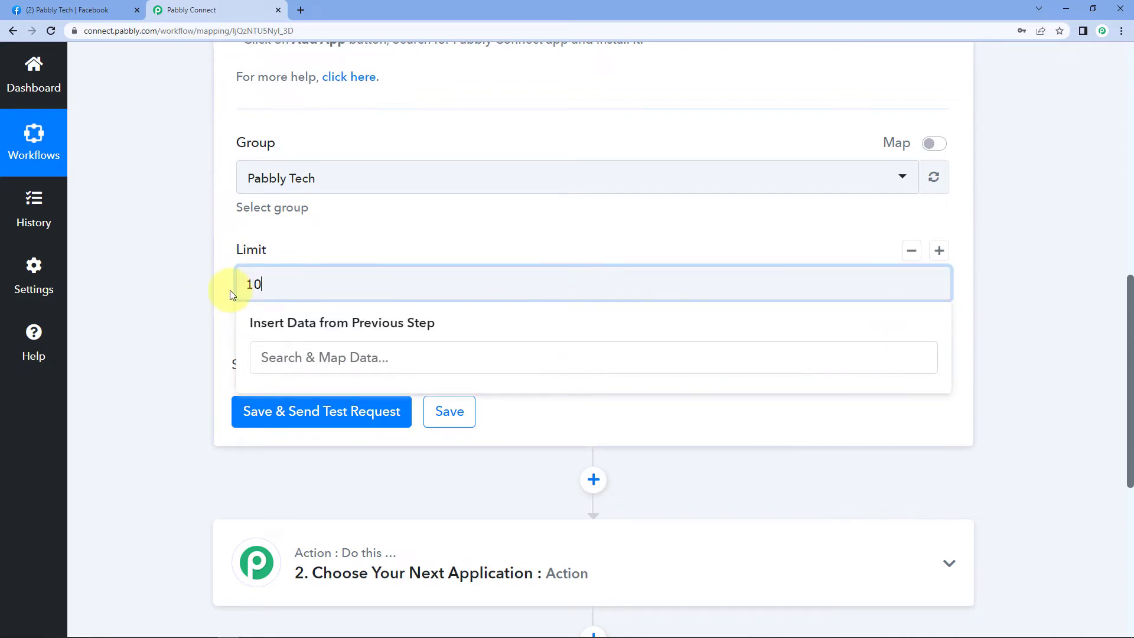
{"action": "left_click", "coordinate": [193, 333]}
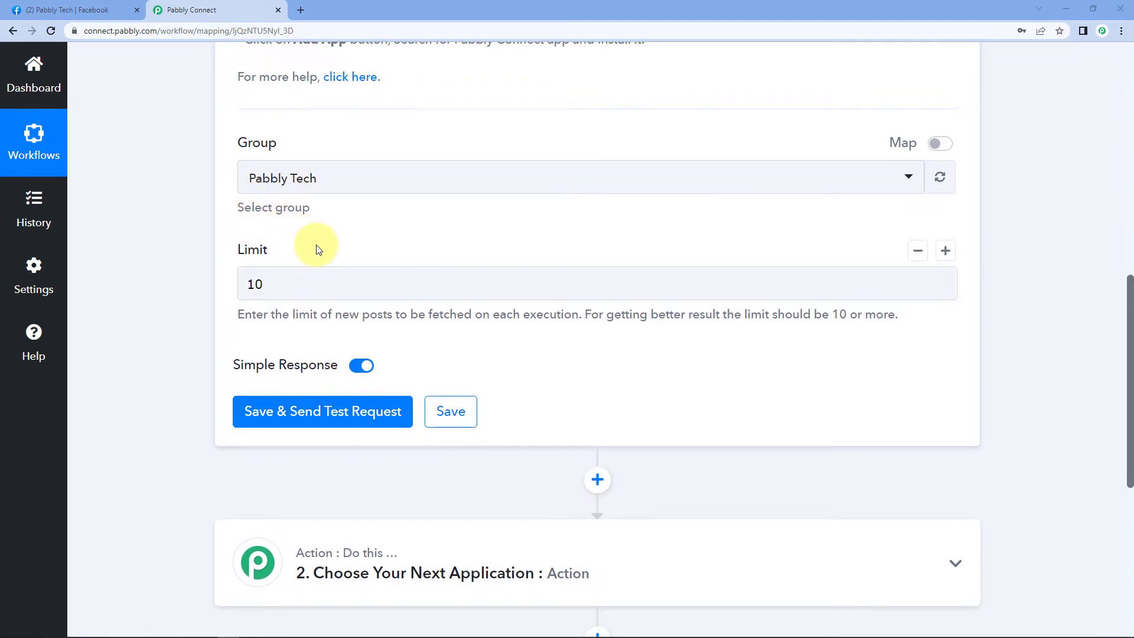
Switch to Facebook and open the Pabbly Tech group's community home at its discussion area
{"action": "left_click", "coordinate": [59, 10]}
{"action": "left_click", "coordinate": [126, 158]}
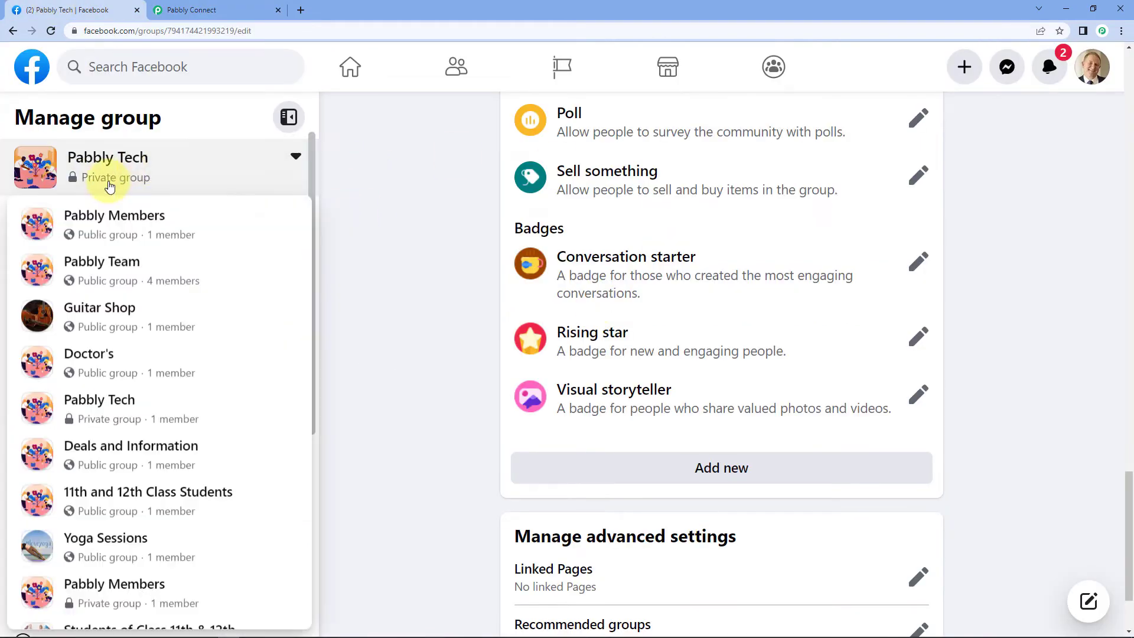
{"action": "left_click", "coordinate": [211, 165]}
{"action": "left_click", "coordinate": [91, 242]}
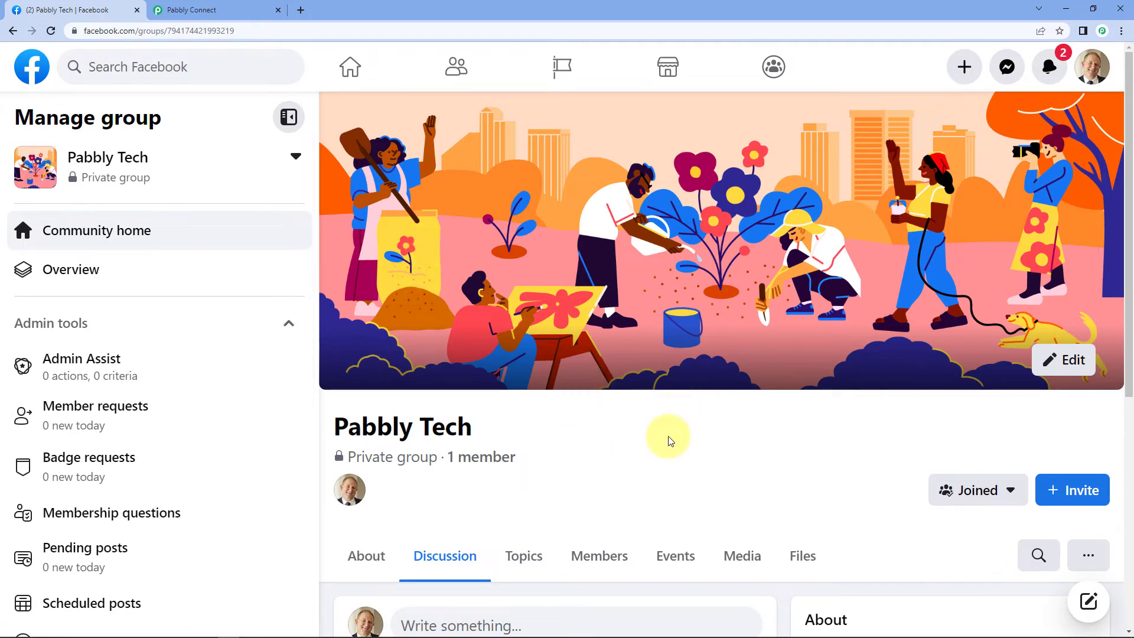
{"action": "scroll", "coordinate": [670, 443], "scroll_direction": "down", "scroll_amount": 5}
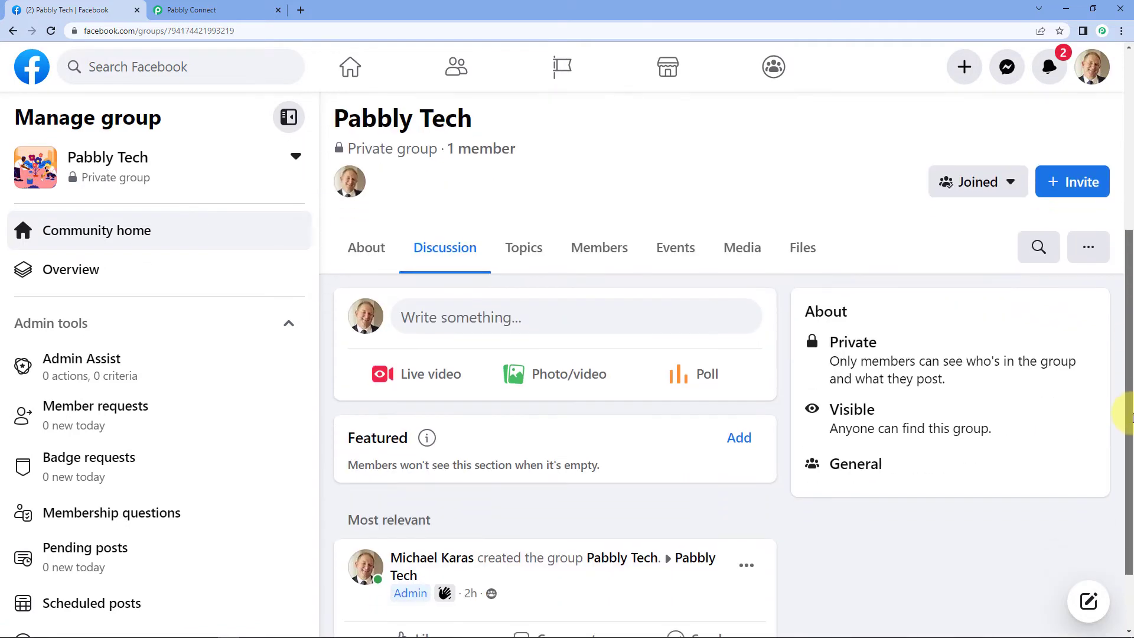
Publish a group post reading "Hello Everyone," followed by "We are just testing this connection." in a new paragraph
{"action": "left_click", "coordinate": [440, 320]}
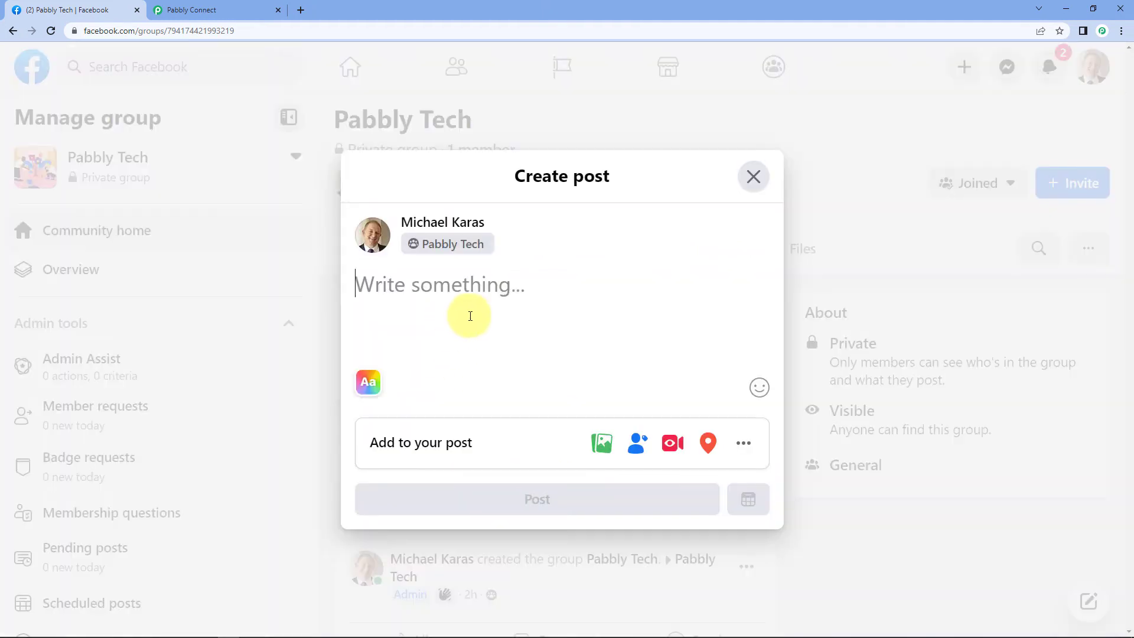
{"action": "type", "text": "Hell"}
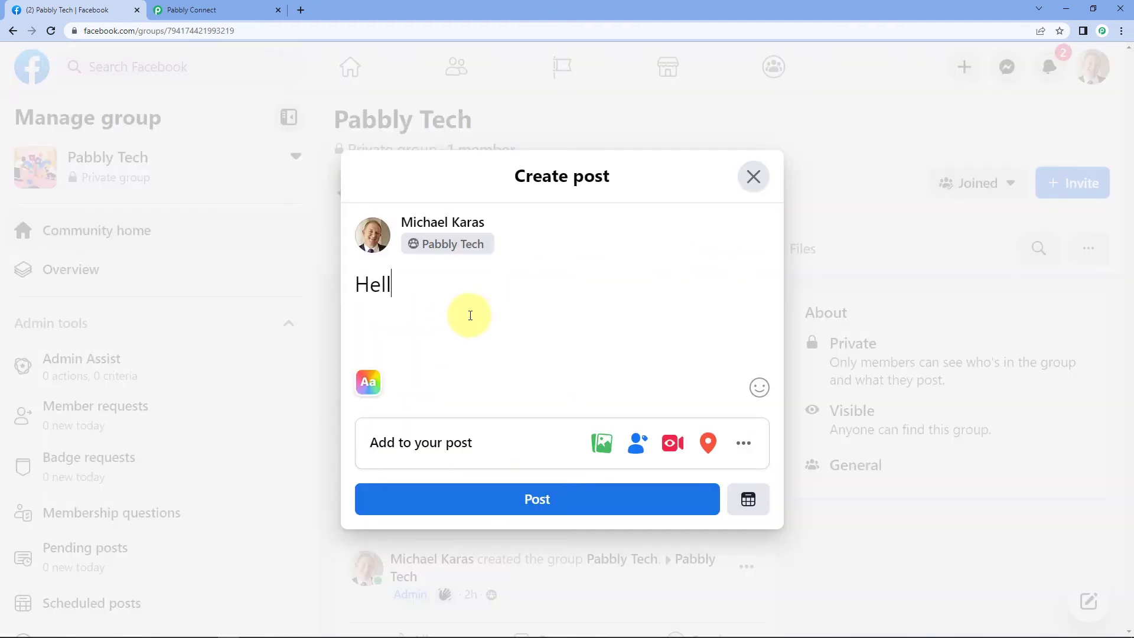
{"action": "type", "text": "o Everyone,"}
{"action": "key", "text": "Return"}
{"action": "type", "text": "We are "}
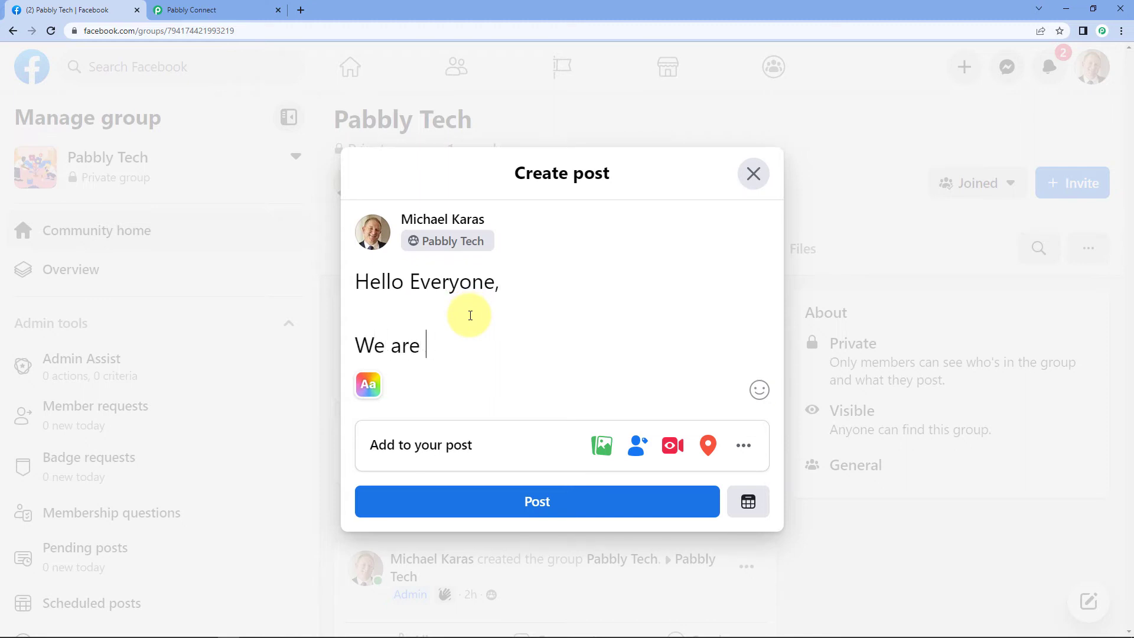
{"action": "type", "text": "tust testing this c"}
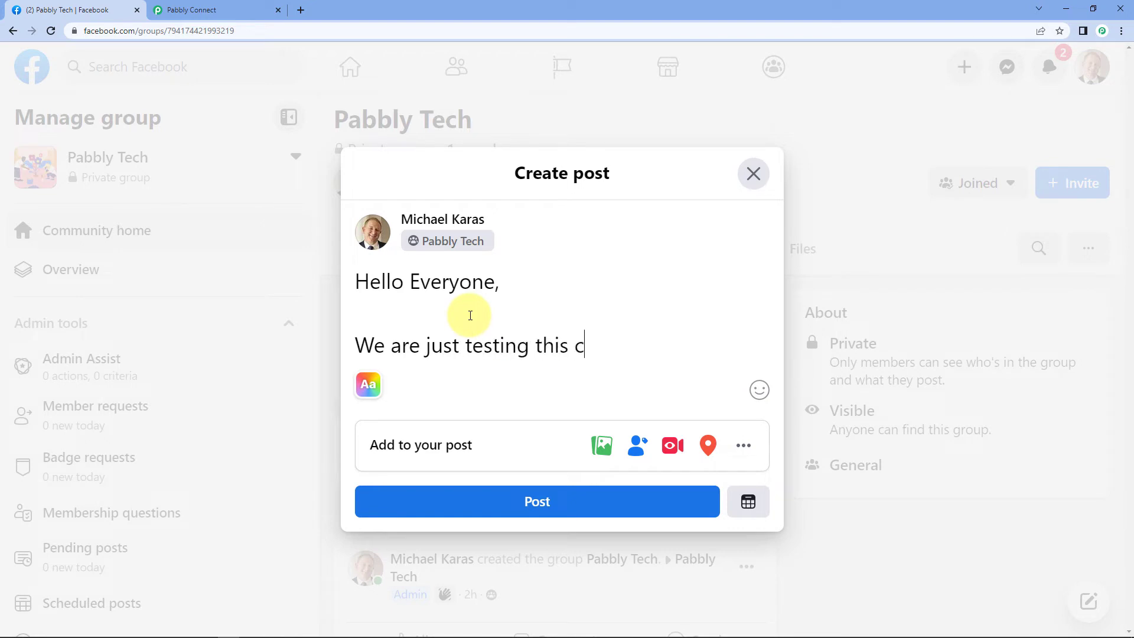
{"action": "type", "text": "onnectiom"}
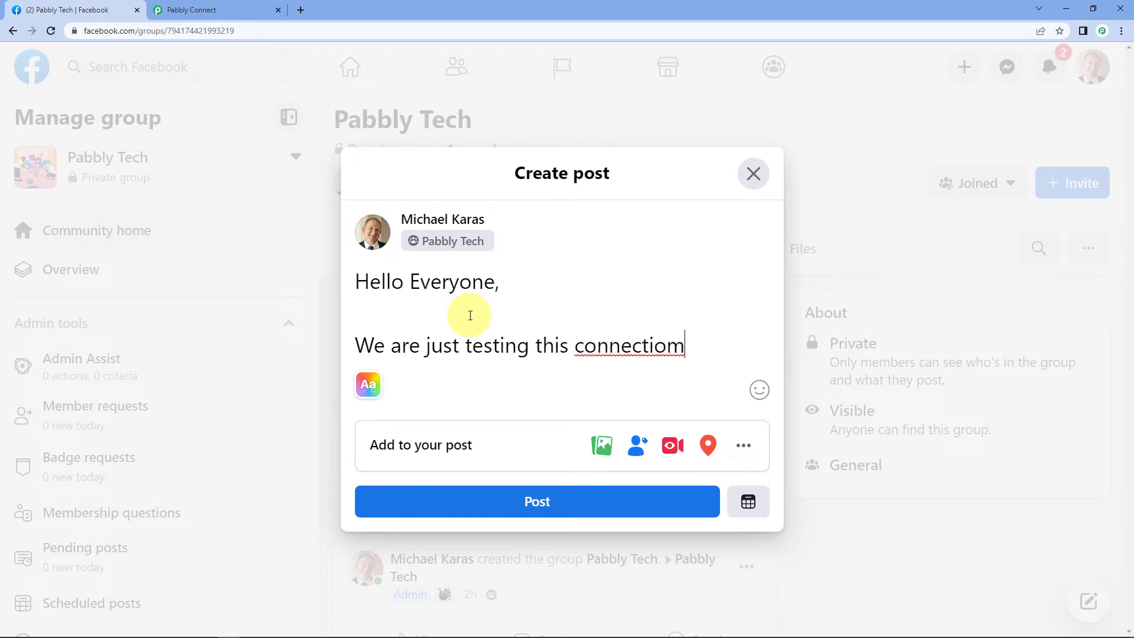
{"action": "key", "text": "BackSpace"}
{"action": "type", "text": "n."}
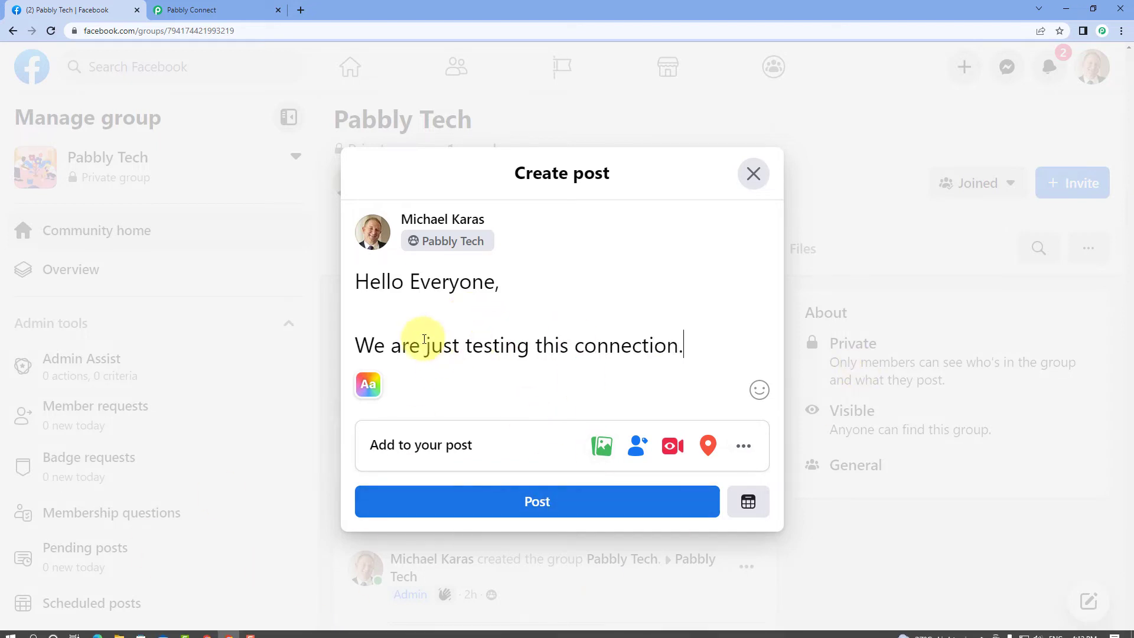
{"action": "left_click", "coordinate": [541, 500]}
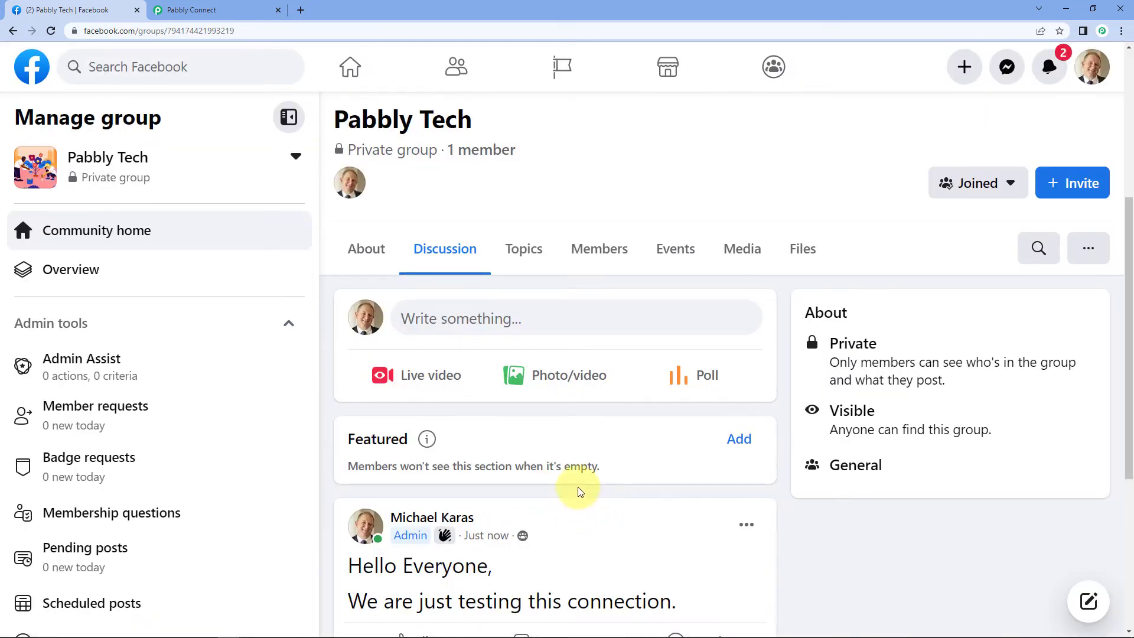
Return to the Pabbly Connect workflow, save the New Post trigger and send its test request
{"action": "left_click", "coordinate": [201, 9]}
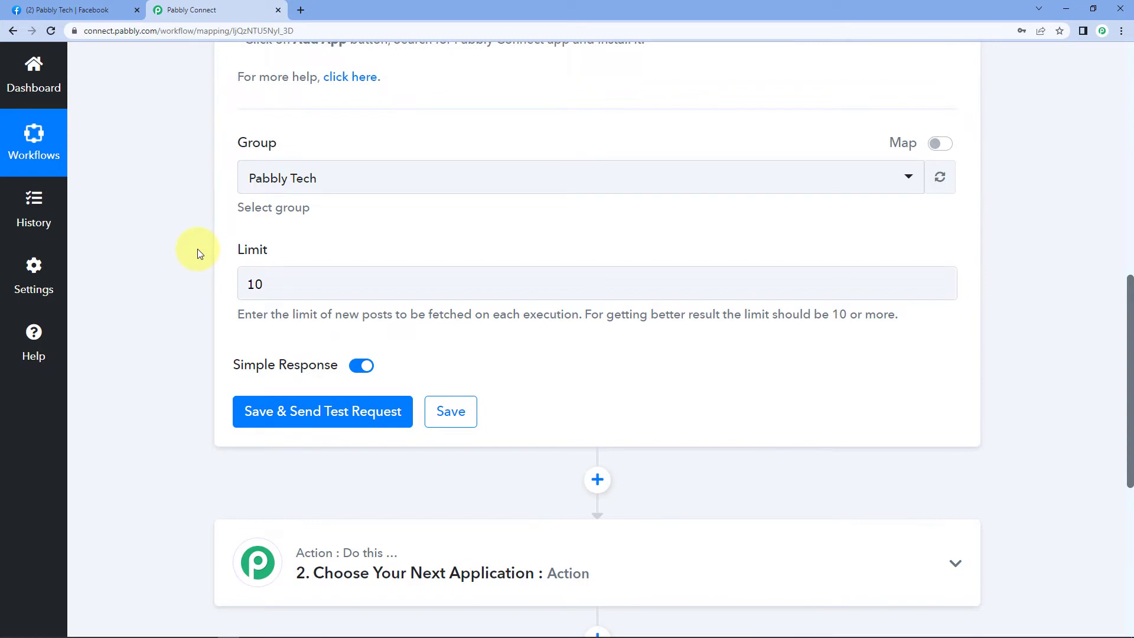
{"action": "scroll", "coordinate": [197, 249], "scroll_direction": "up", "scroll_amount": 6}
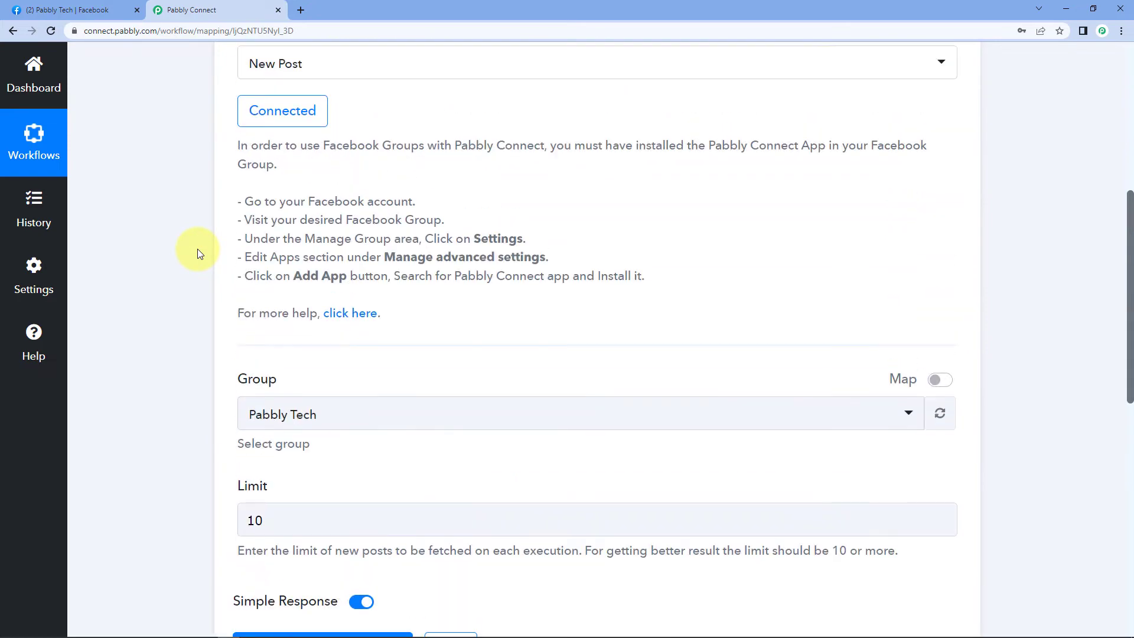
{"action": "scroll", "coordinate": [384, 236], "scroll_direction": "down", "scroll_amount": 5}
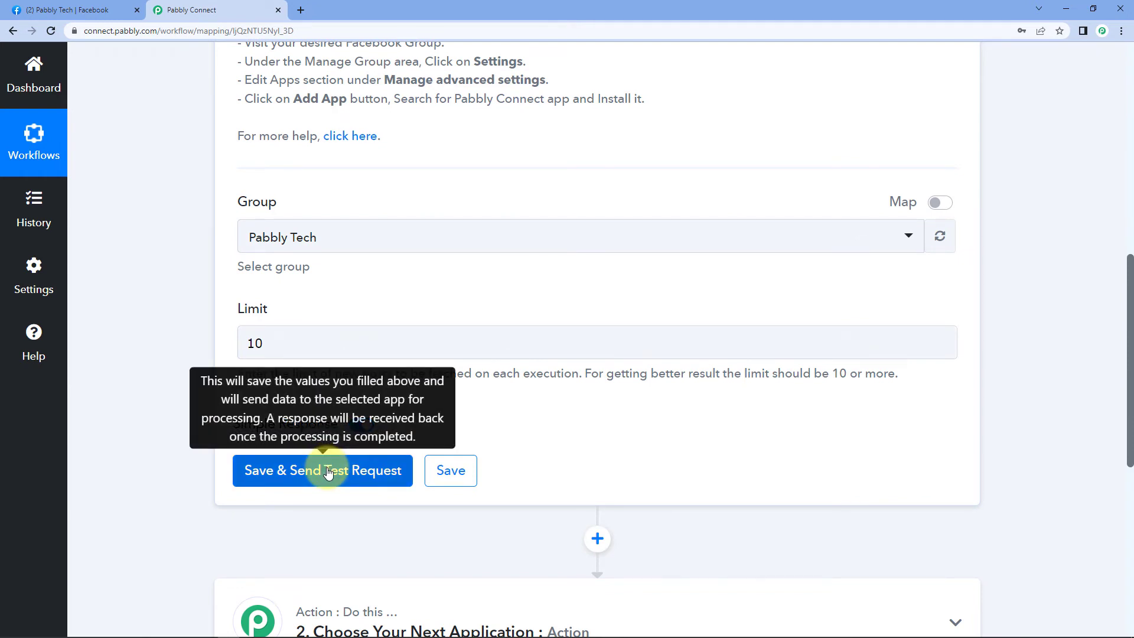
{"action": "left_click_drag", "start_coordinate": [286, 342], "coordinate": [211, 347]}
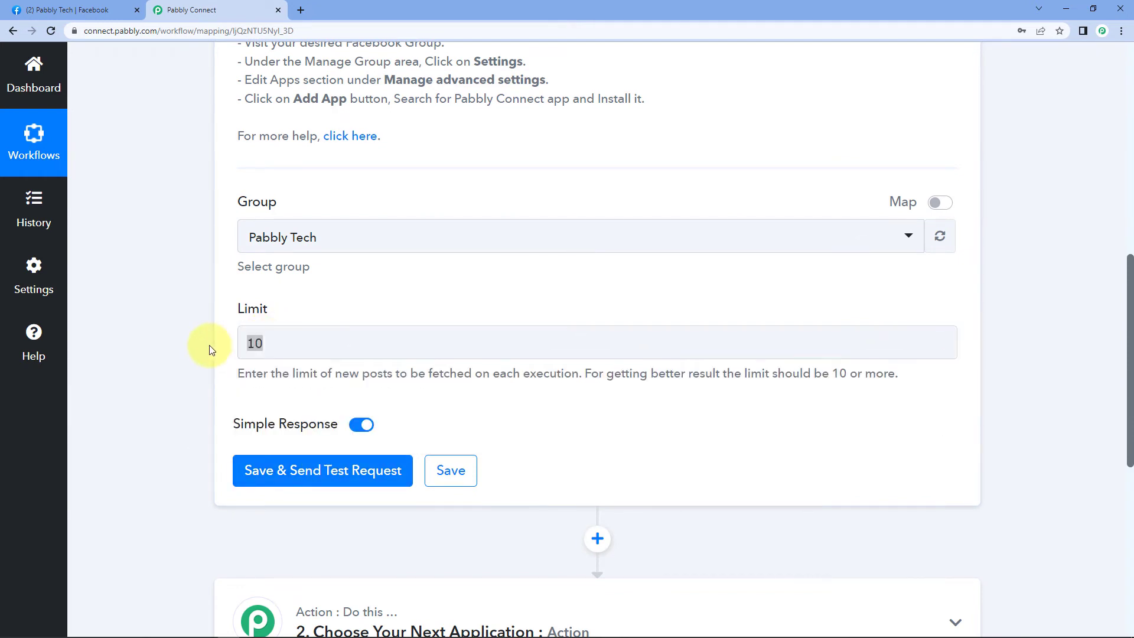
{"action": "left_click", "coordinate": [239, 348]}
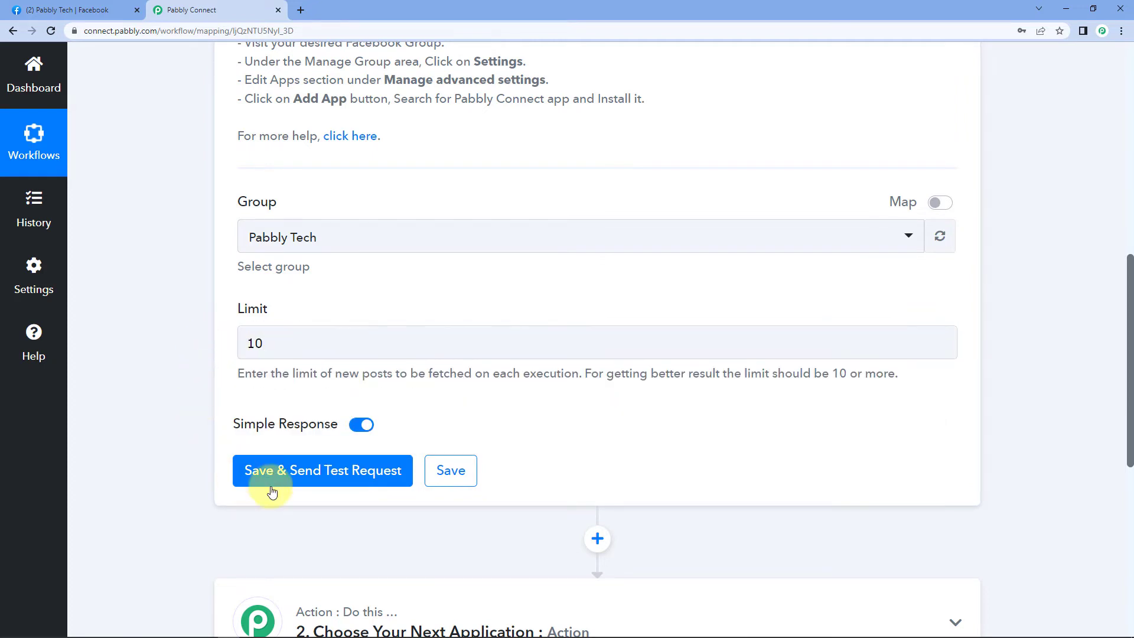
{"action": "left_click", "coordinate": [332, 480]}
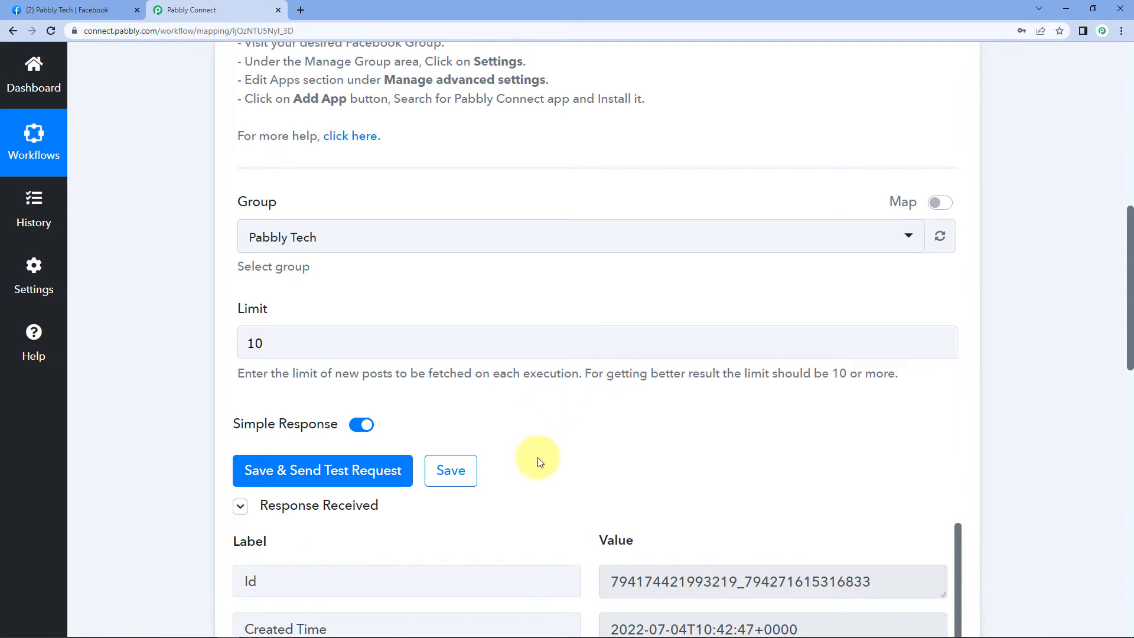
Examine the Message value in the trigger's received response, enlarging its field to show the full text
{"action": "scroll", "coordinate": [555, 464], "scroll_direction": "down", "scroll_amount": 1}
{"action": "scroll", "coordinate": [578, 465], "scroll_direction": "down", "scroll_amount": 3}
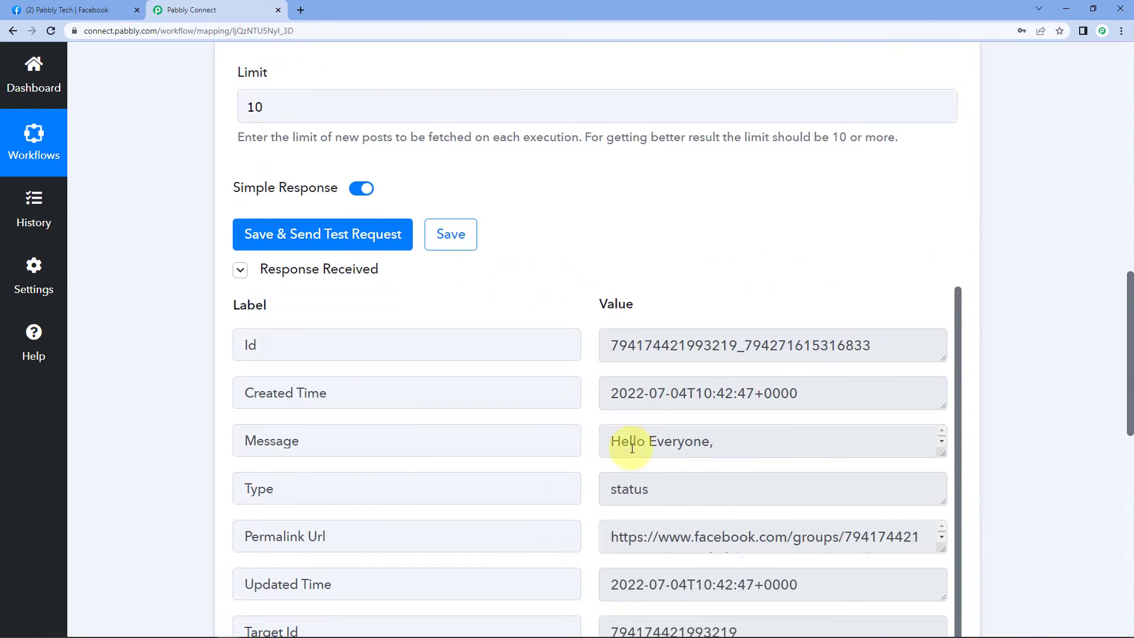
{"action": "left_click", "coordinate": [236, 442]}
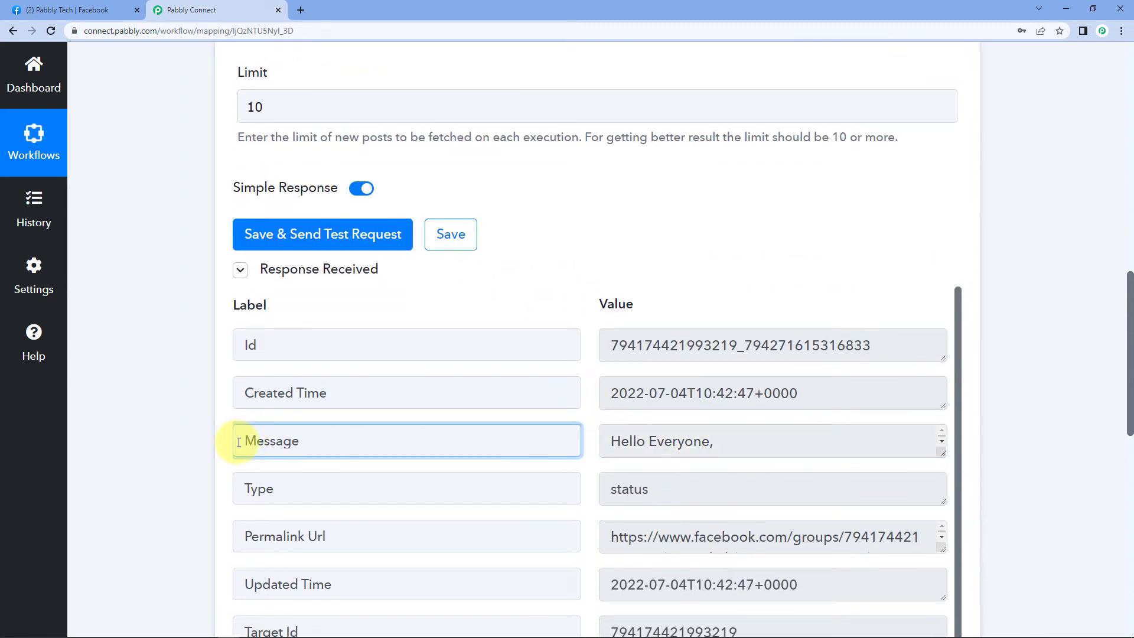
{"action": "left_click_drag", "start_coordinate": [238, 443], "coordinate": [400, 441]}
{"action": "left_click", "coordinate": [886, 443]}
{"action": "left_click_drag", "start_coordinate": [935, 452], "coordinate": [935, 530]}
{"action": "scroll", "coordinate": [1117, 373], "scroll_direction": "down", "scroll_amount": 4}
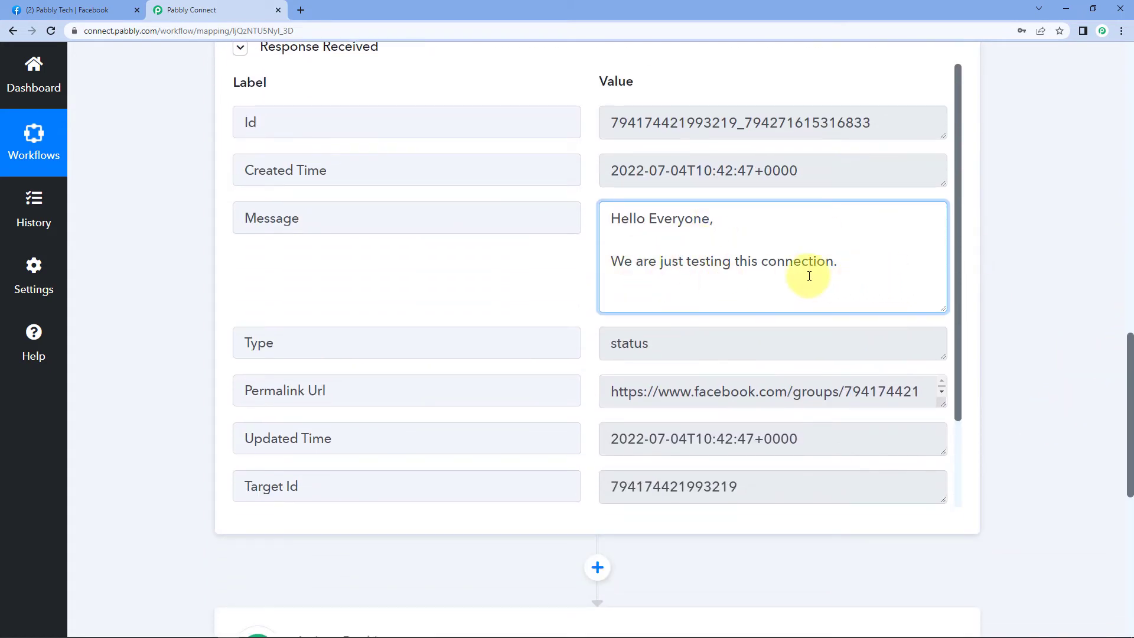
{"action": "mouse_move", "coordinate": [958, 247]}
{"action": "left_mouse_down"}
{"action": "mouse_move", "coordinate": [955, 358]}
{"action": "mouse_move", "coordinate": [956, 238]}
{"action": "mouse_move", "coordinate": [941, 358]}
{"action": "mouse_move", "coordinate": [952, 249]}
{"action": "left_mouse_up"}
Compare the received message with the published post in the Facebook group and return to the Pabbly Connect workflow
{"action": "left_click", "coordinate": [71, 10]}
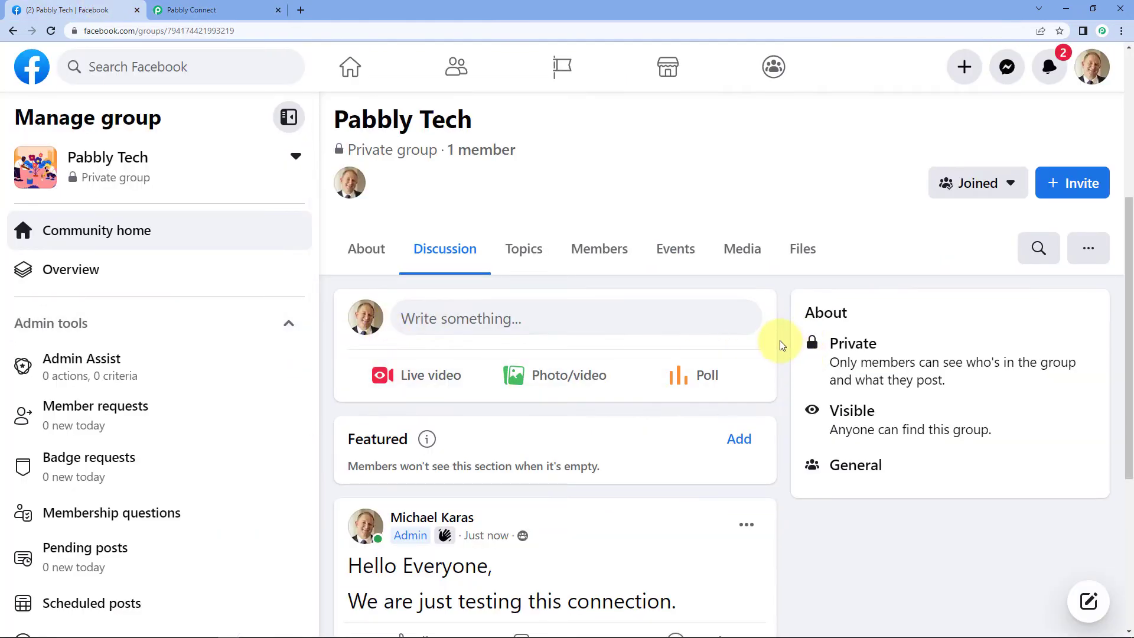
{"action": "scroll", "coordinate": [1116, 160], "scroll_direction": "down", "scroll_amount": 4}
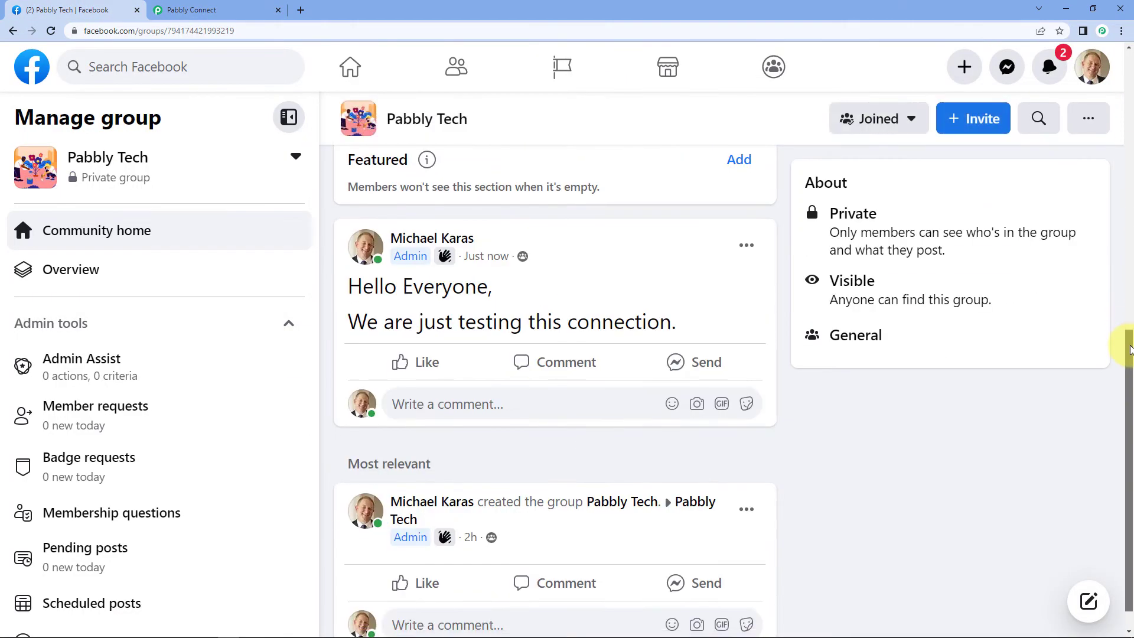
{"action": "scroll", "coordinate": [1116, 152], "scroll_direction": "up", "scroll_amount": 5}
{"action": "left_click", "coordinate": [189, 10]}
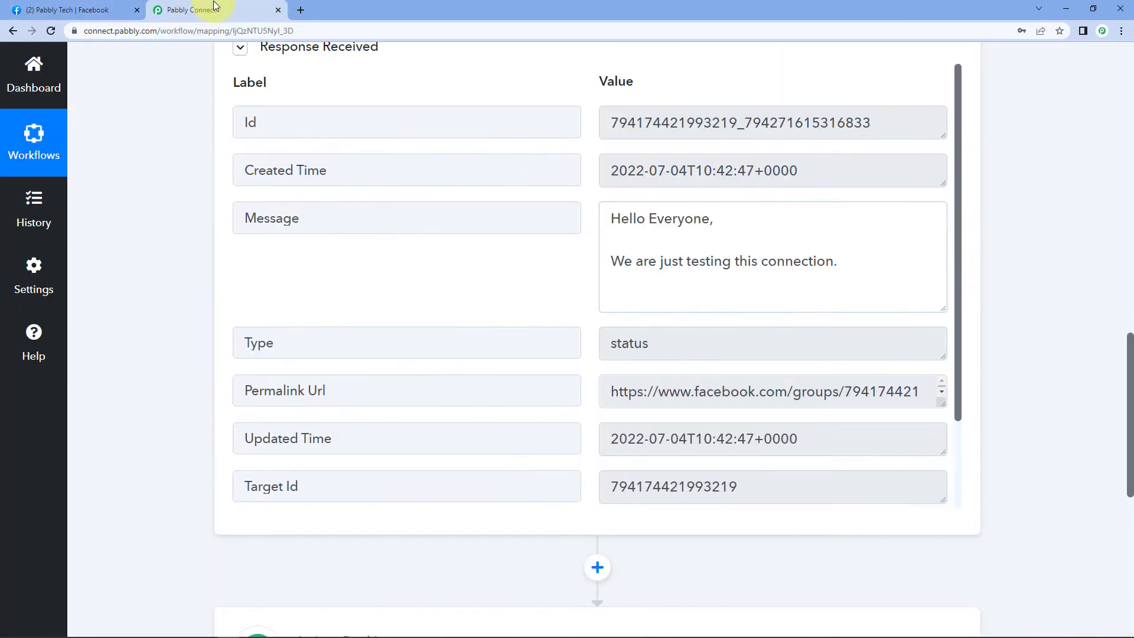
{"action": "left_click", "coordinate": [664, 321]}
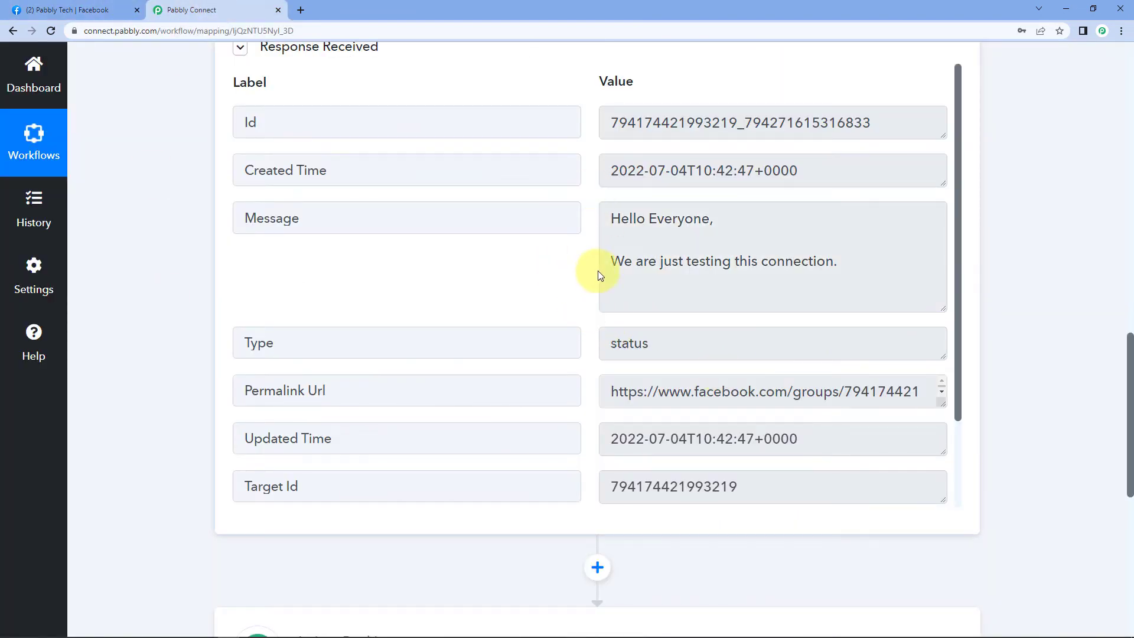
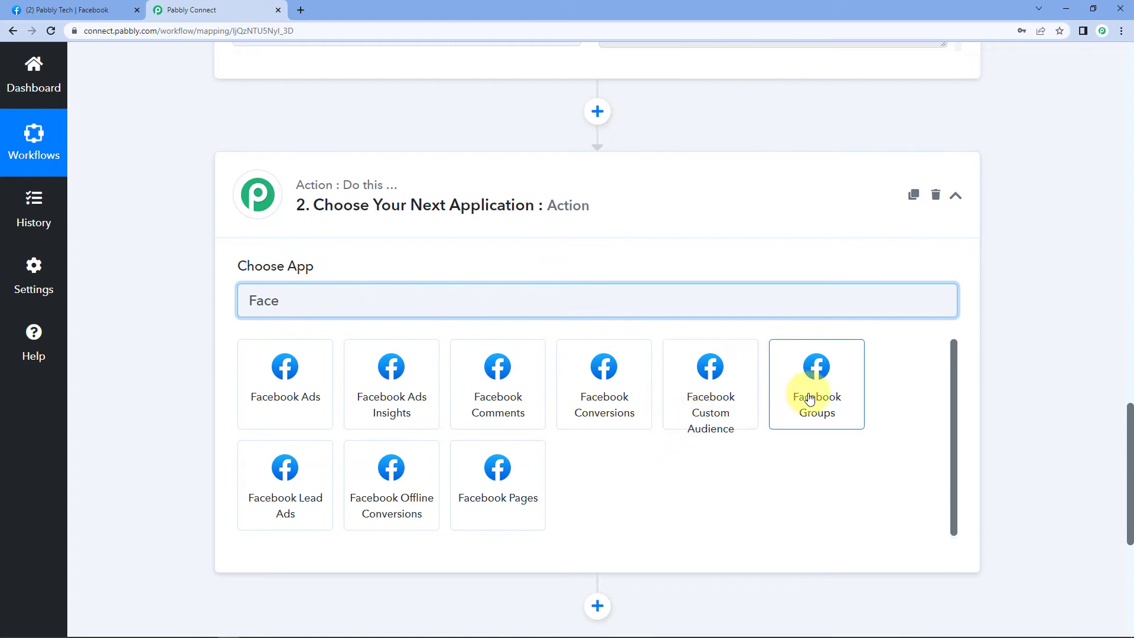
Choose Facebook Groups as the action app and Post Message as its action event
{"action": "left_click", "coordinate": [814, 370]}
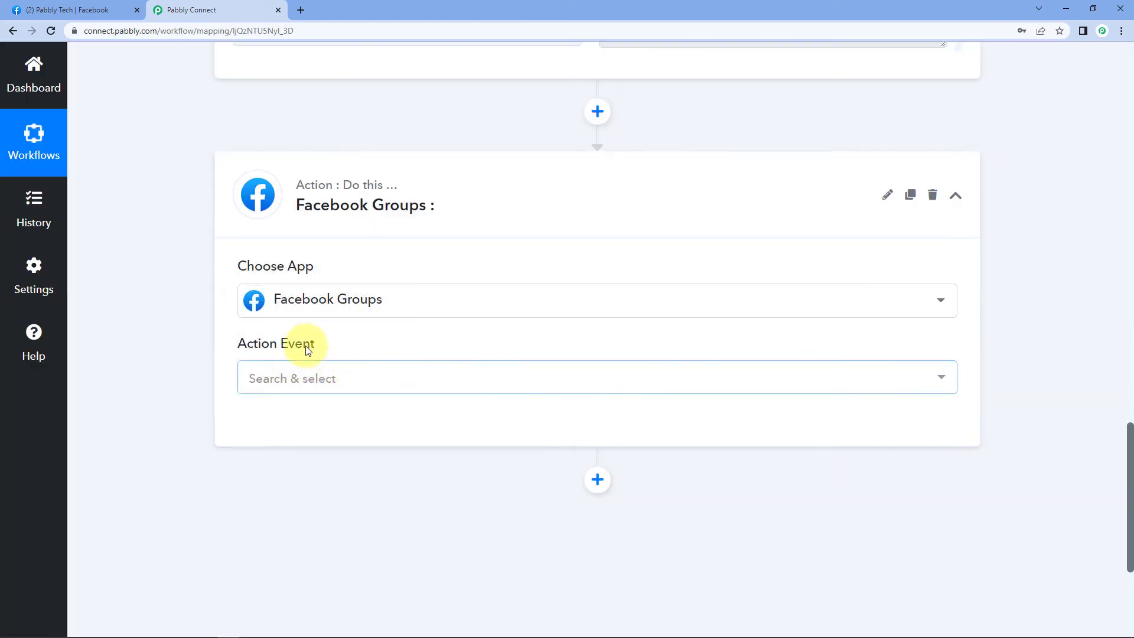
{"action": "left_click", "coordinate": [299, 378]}
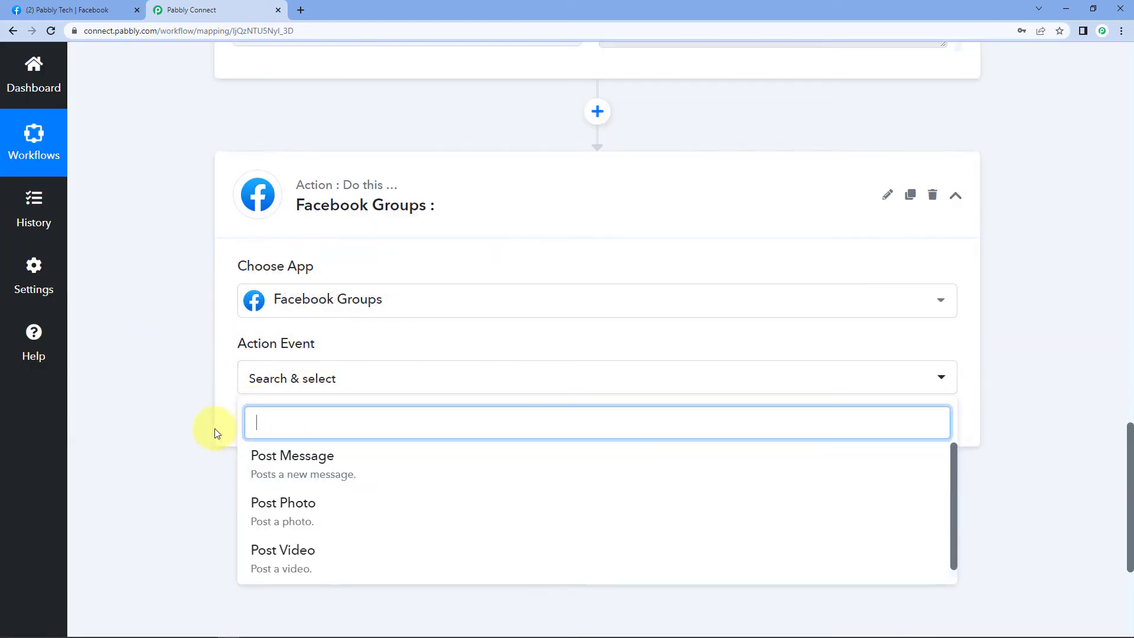
{"action": "scroll", "coordinate": [254, 432], "scroll_direction": "down", "scroll_amount": 1}
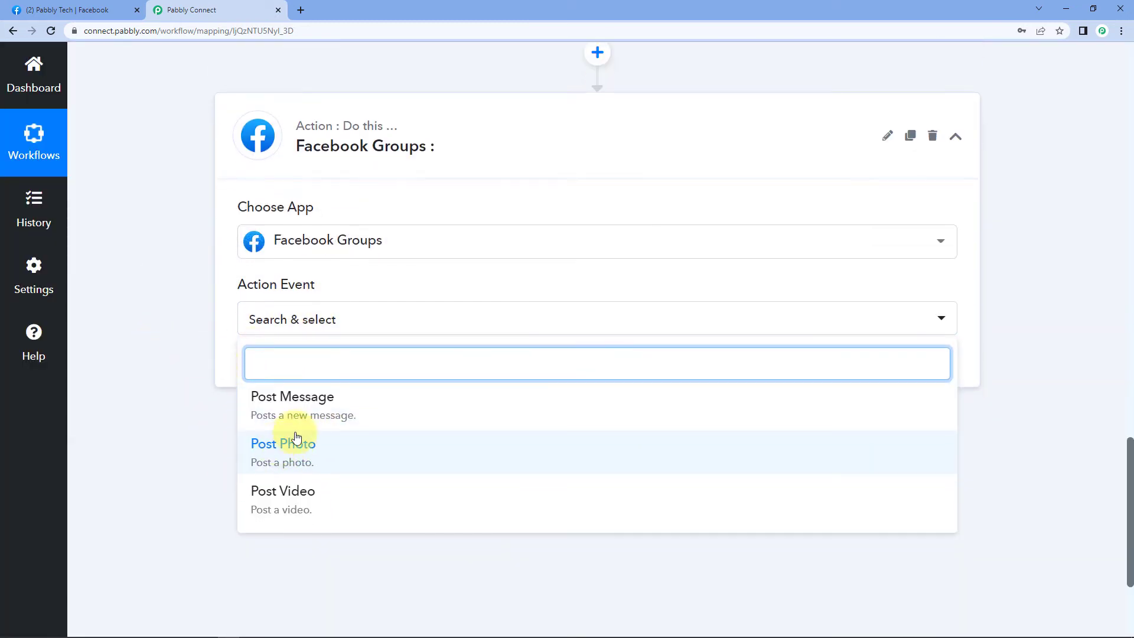
{"action": "left_click", "coordinate": [299, 401]}
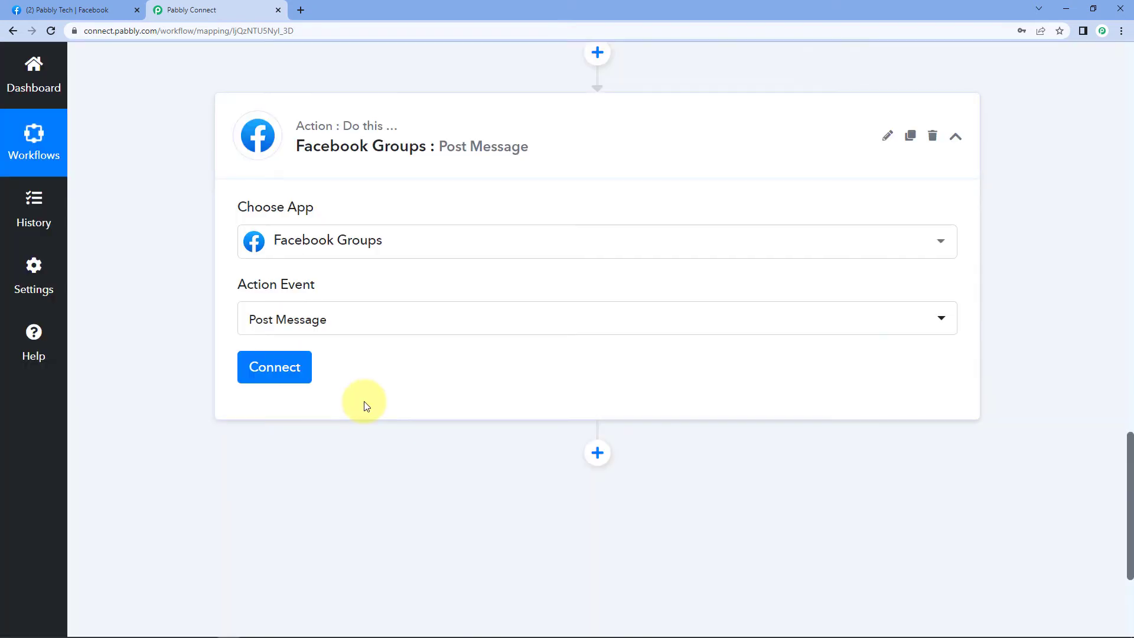
Connect the action to Facebook Groups through a new connection
{"action": "left_click", "coordinate": [278, 369]}
{"action": "left_click", "coordinate": [600, 222]}
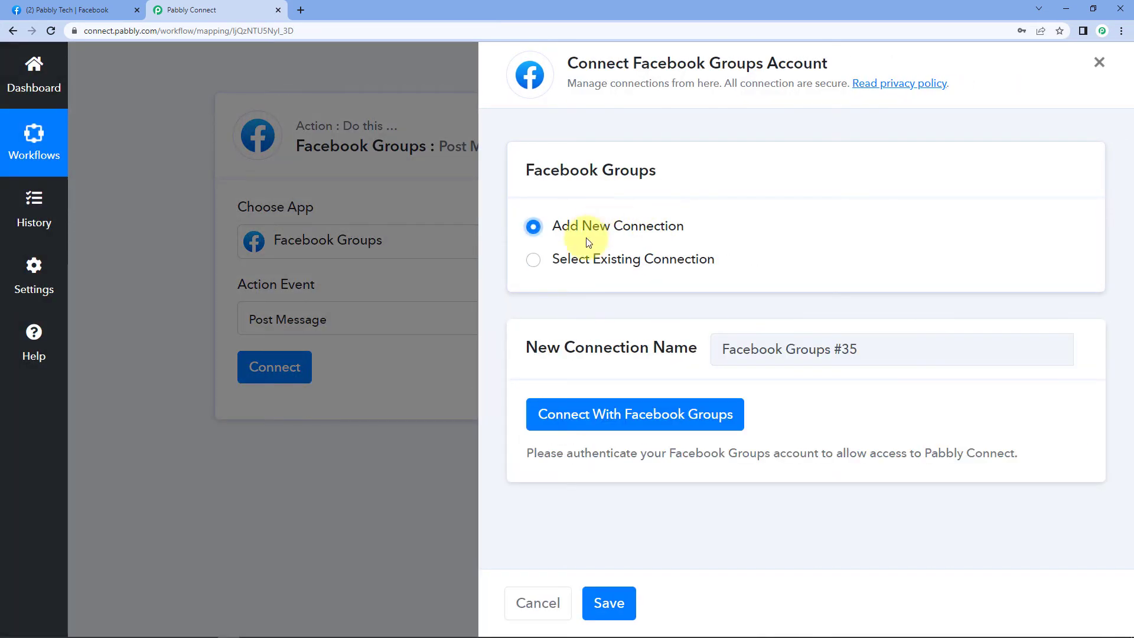
{"action": "left_click", "coordinate": [603, 413]}
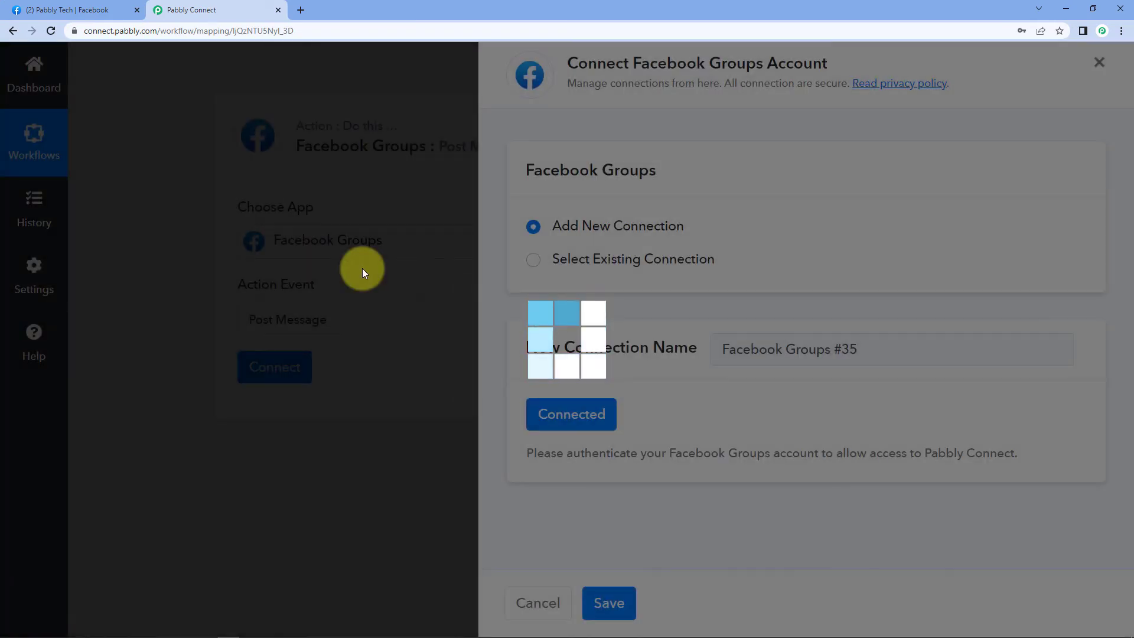
Select Pabbly Tech as the group in which the action posts its message
{"action": "scroll", "coordinate": [467, 296], "scroll_direction": "down", "scroll_amount": 3}
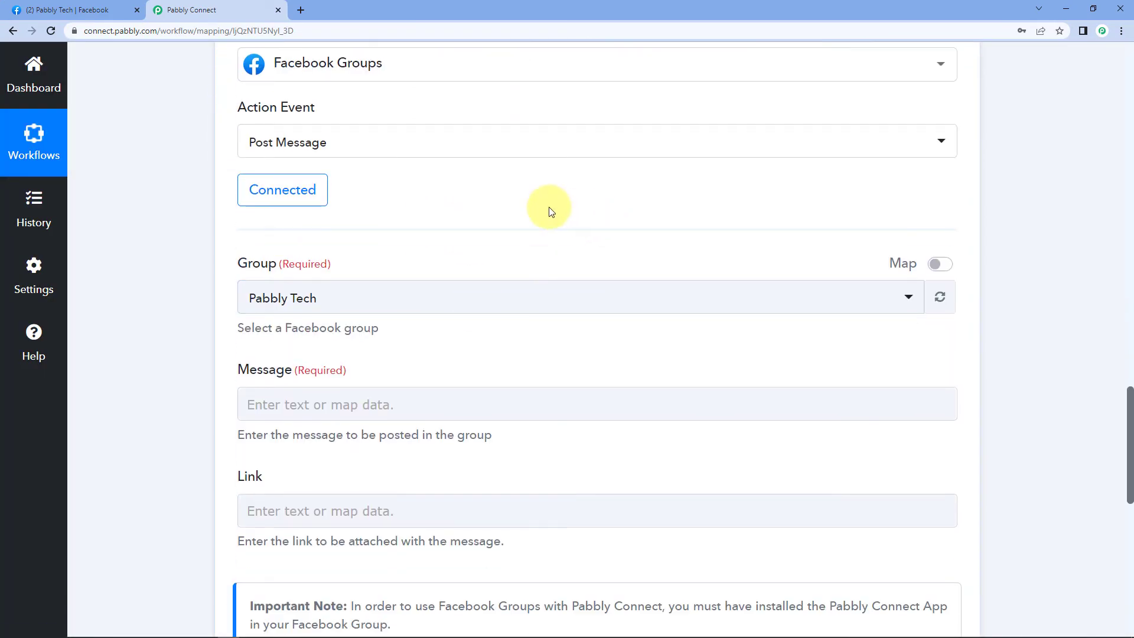
{"action": "scroll", "coordinate": [471, 253], "scroll_direction": "down", "scroll_amount": 4}
{"action": "scroll", "coordinate": [421, 102], "scroll_direction": "up", "scroll_amount": 3}
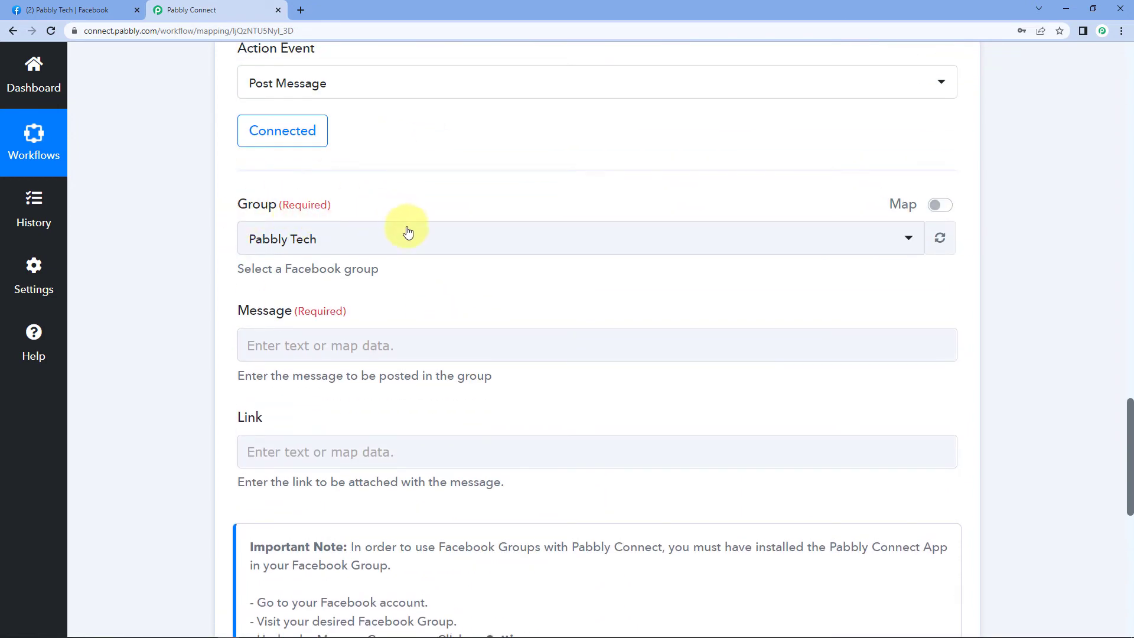
{"action": "left_click", "coordinate": [405, 237]}
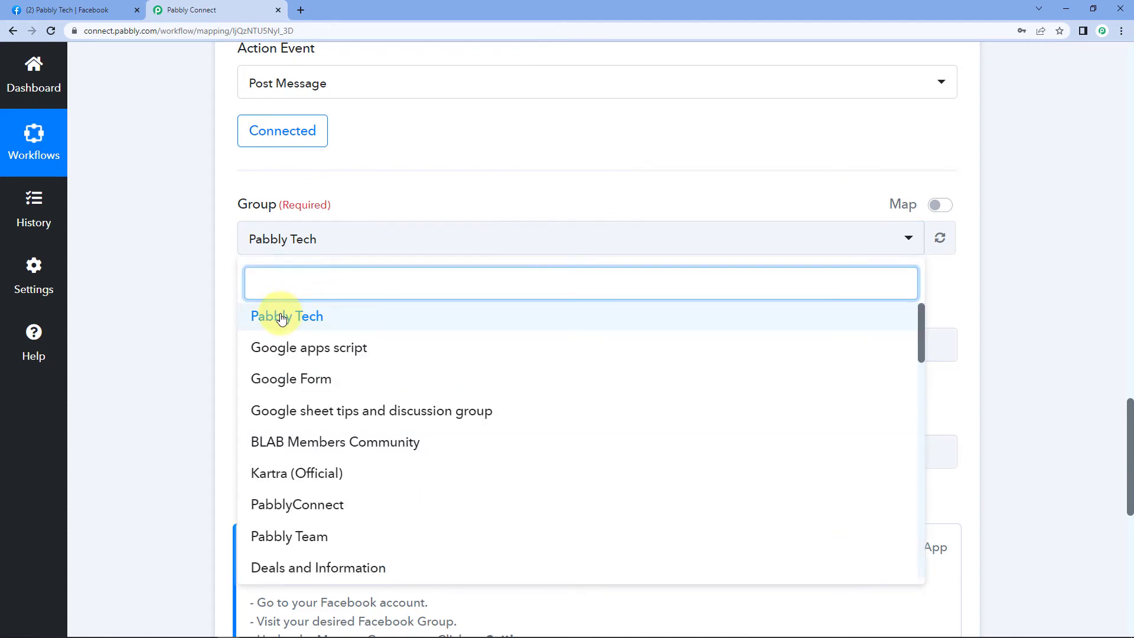
{"action": "left_click", "coordinate": [260, 316]}
Enter the action's message as "Hello Everyone," followed by "The test connection was successful." on a new line
{"action": "scroll", "coordinate": [316, 284], "scroll_direction": "down", "scroll_amount": 1}
{"action": "left_click", "coordinate": [317, 279]}
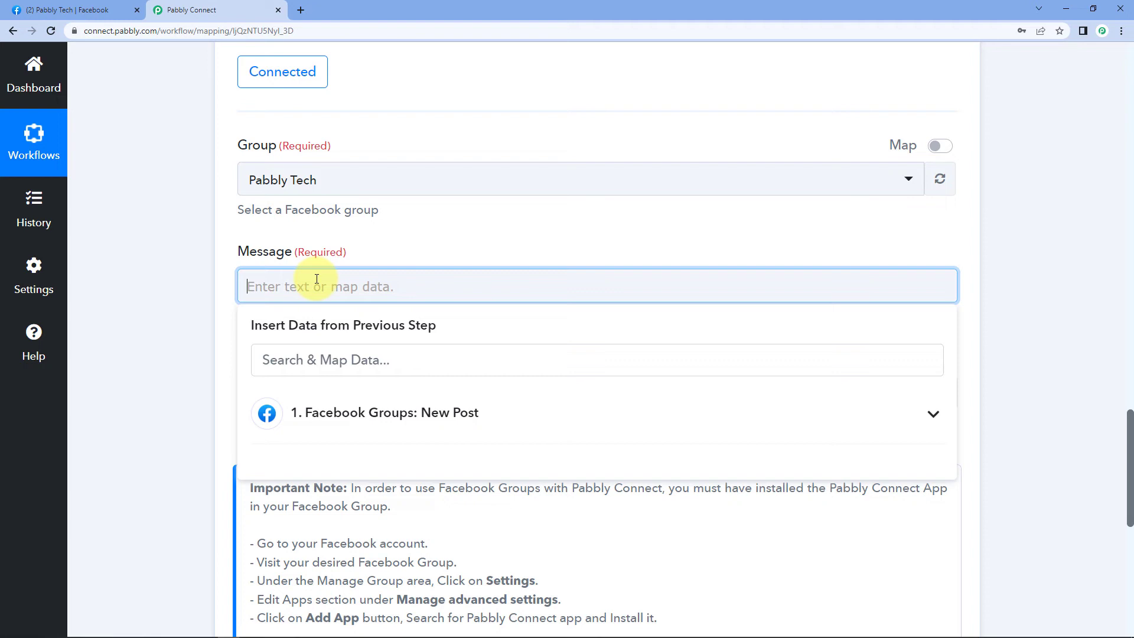
{"action": "type", "text": "Hello Ever"}
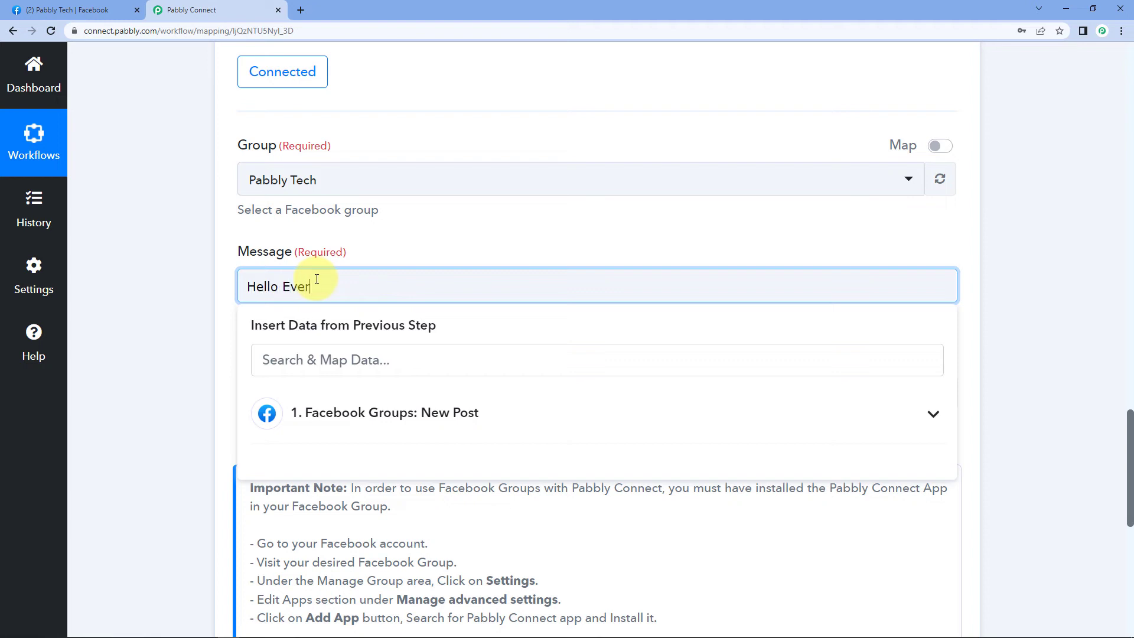
{"action": "type", "text": "yone,"}
{"action": "key", "text": "Return"}
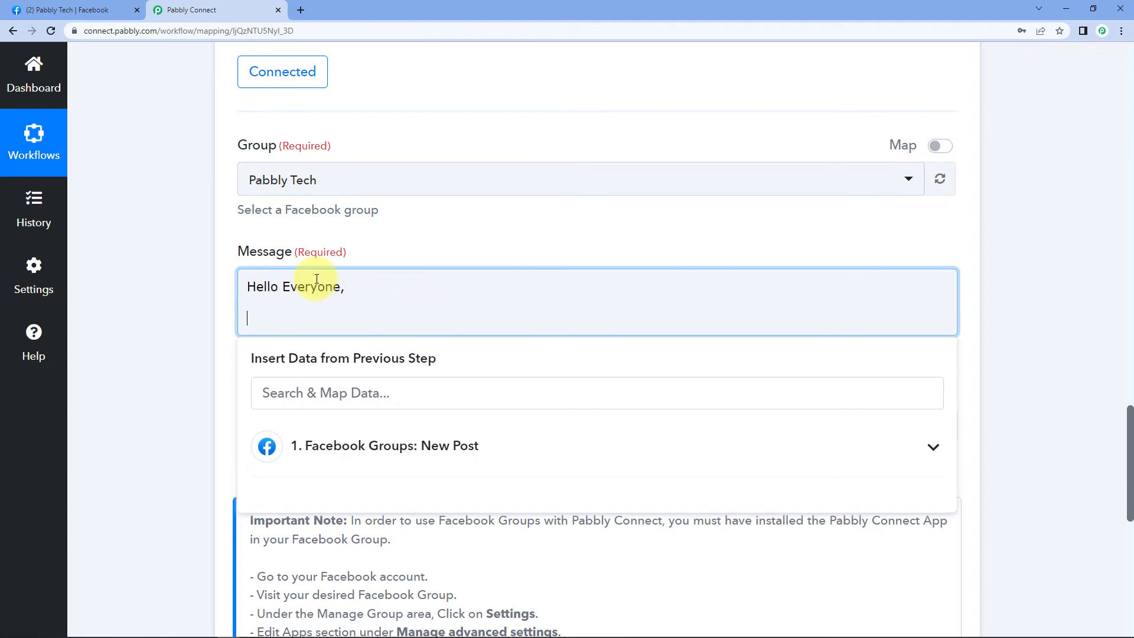
{"action": "type", "text": "The test connection was successful."}
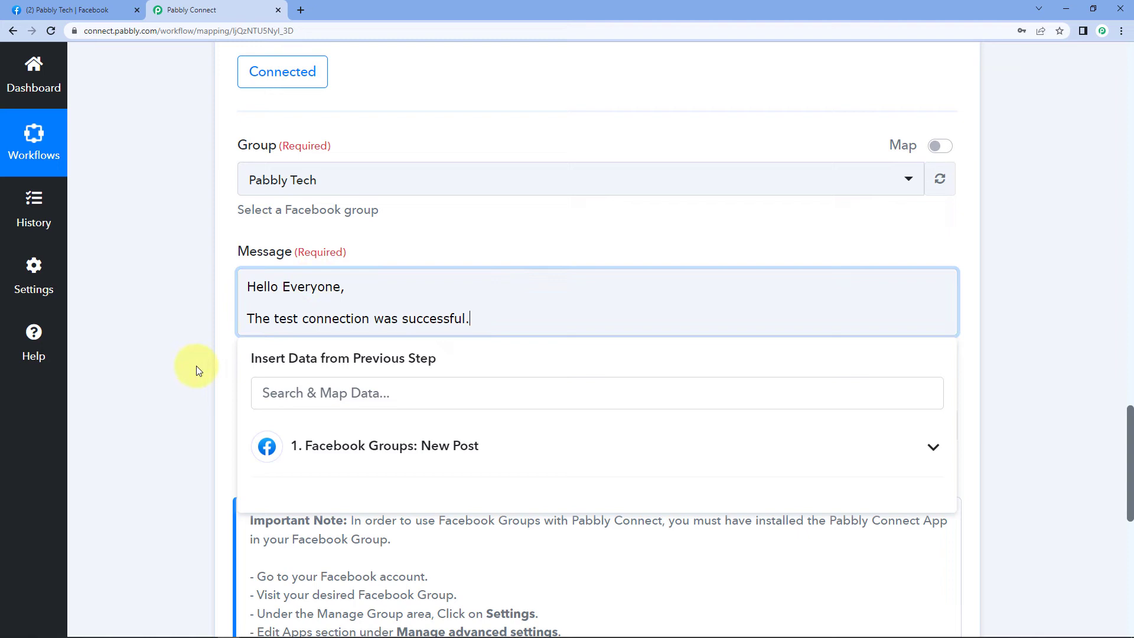
{"action": "left_click", "coordinate": [158, 389]}
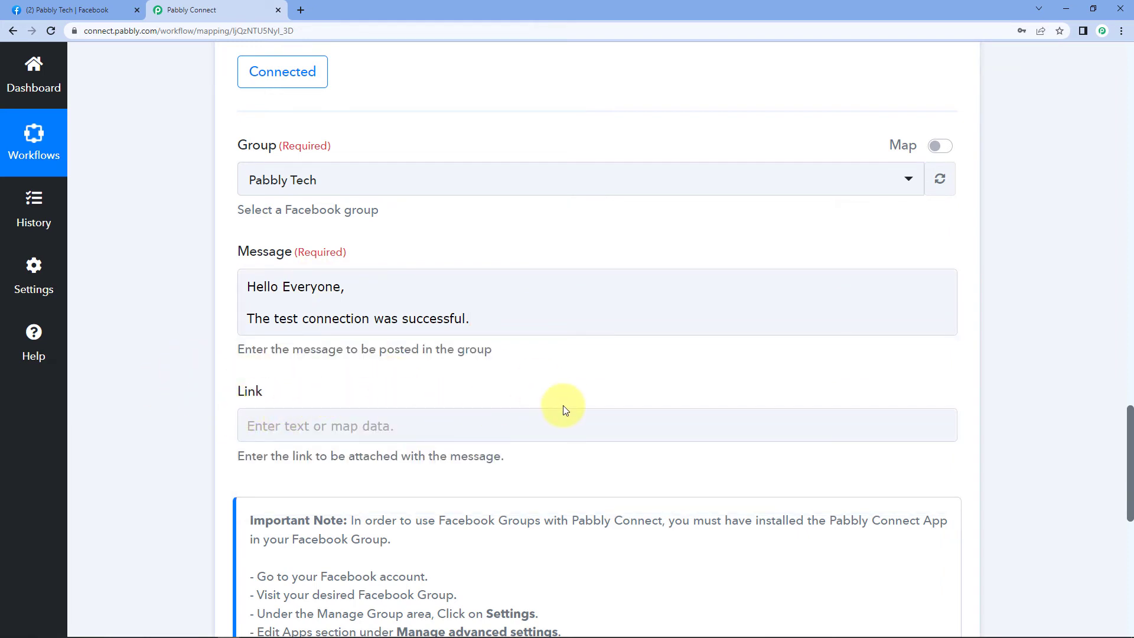
Read the app installation note, save the Post Message action with a test request and review its response
{"action": "left_click_drag", "start_coordinate": [1129, 430], "coordinate": [1131, 473]}
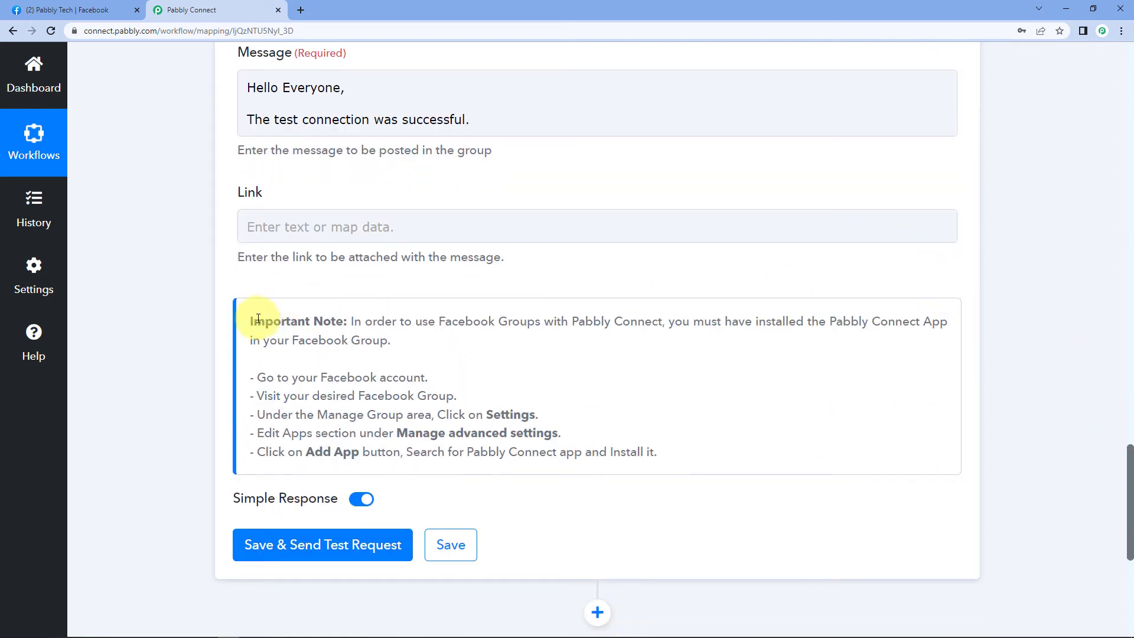
{"action": "left_click_drag", "start_coordinate": [251, 321], "coordinate": [656, 455]}
{"action": "left_click", "coordinate": [524, 375]}
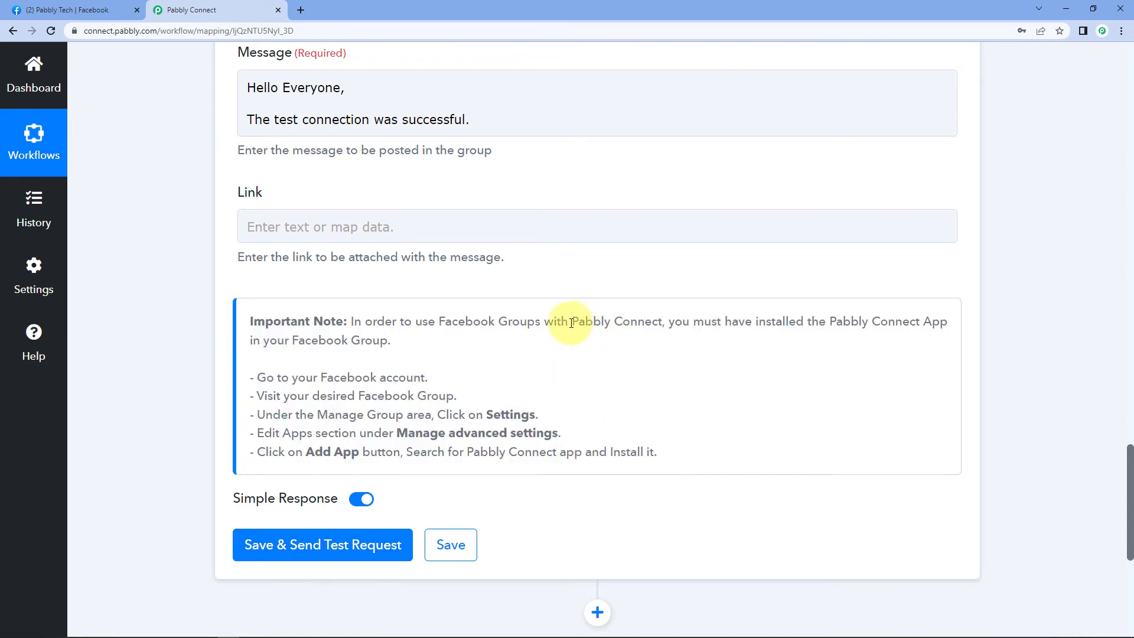
{"action": "left_click_drag", "start_coordinate": [572, 322], "coordinate": [663, 327]}
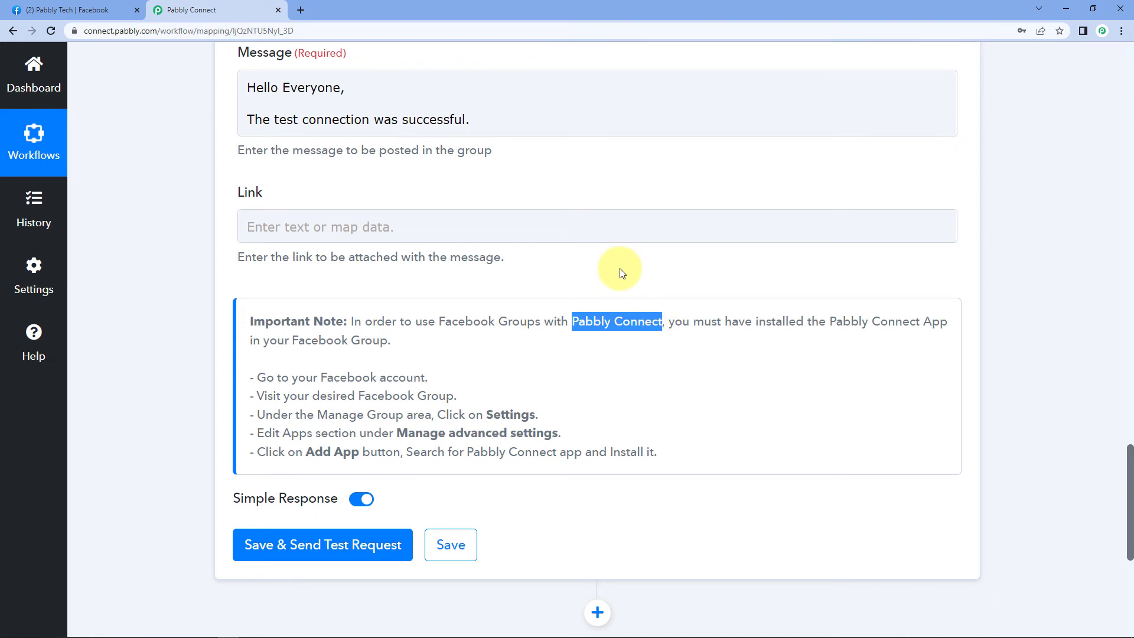
{"action": "left_click", "coordinate": [621, 272]}
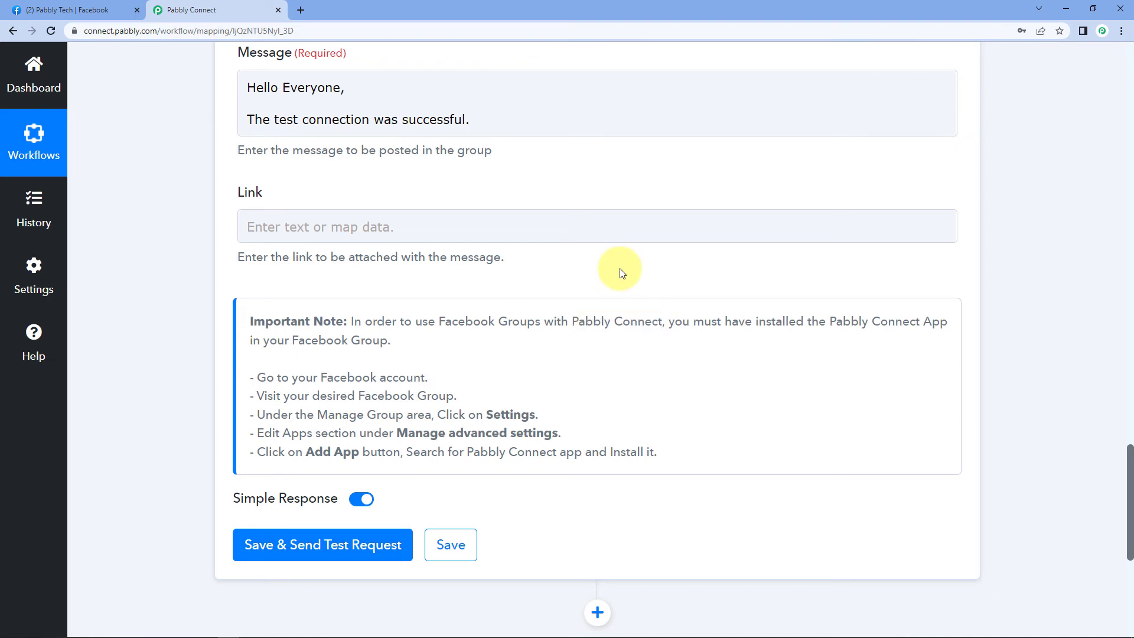
{"action": "left_click", "coordinate": [313, 554]}
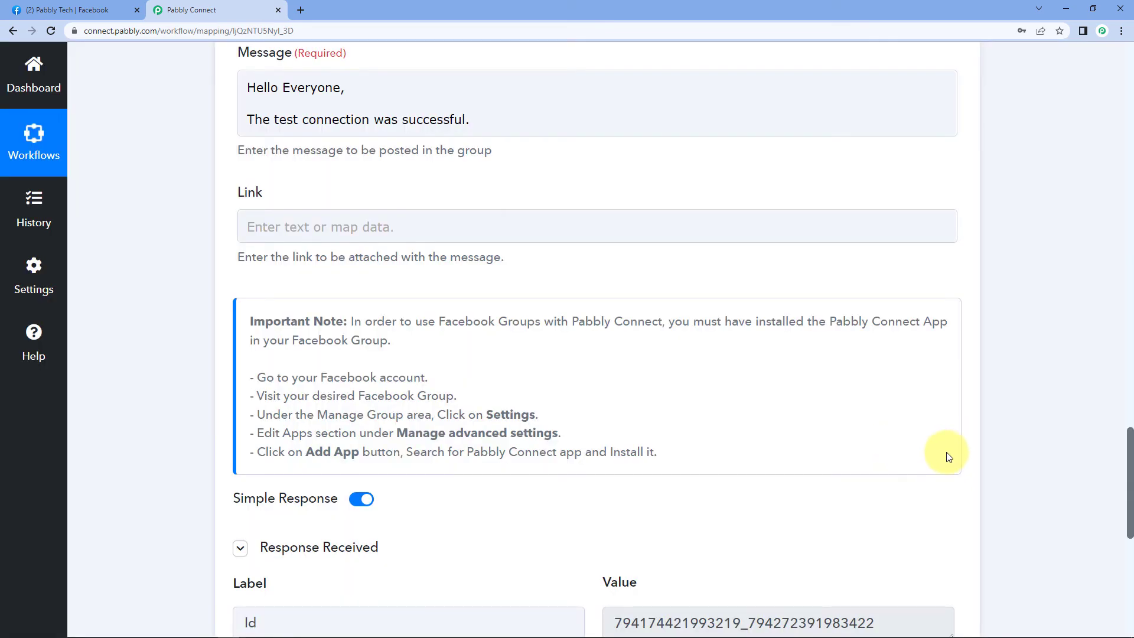
{"action": "scroll", "coordinate": [1130, 464], "scroll_direction": "down", "scroll_amount": 1}
{"action": "scroll", "coordinate": [1130, 464], "scroll_direction": "down", "scroll_amount": 3}
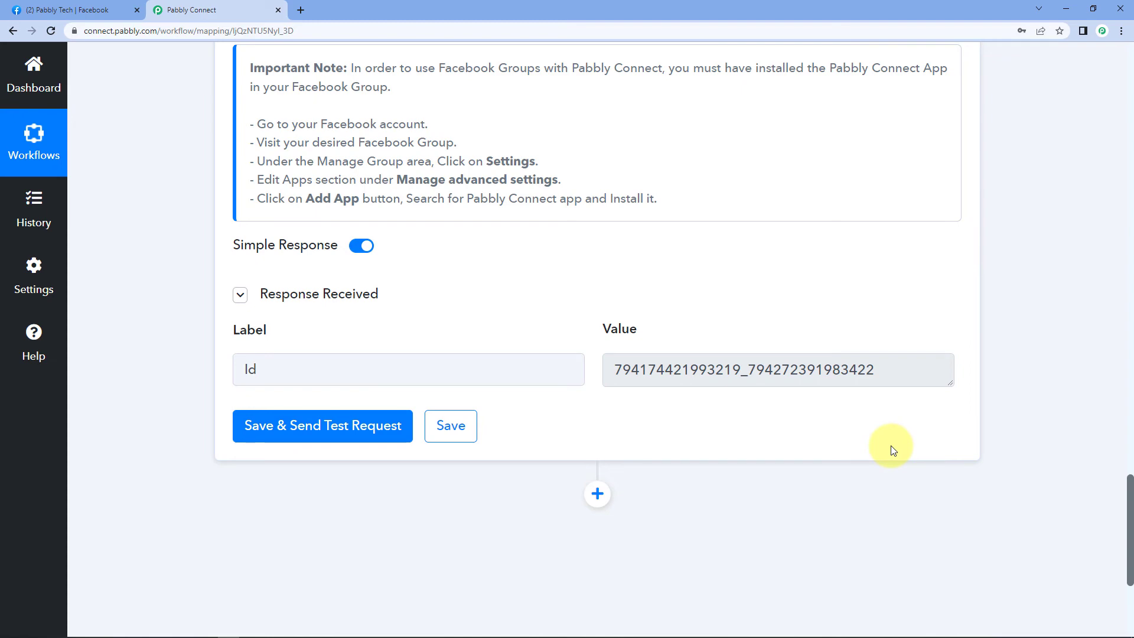
{"action": "scroll", "coordinate": [1116, 476], "scroll_direction": "down", "scroll_amount": 10}
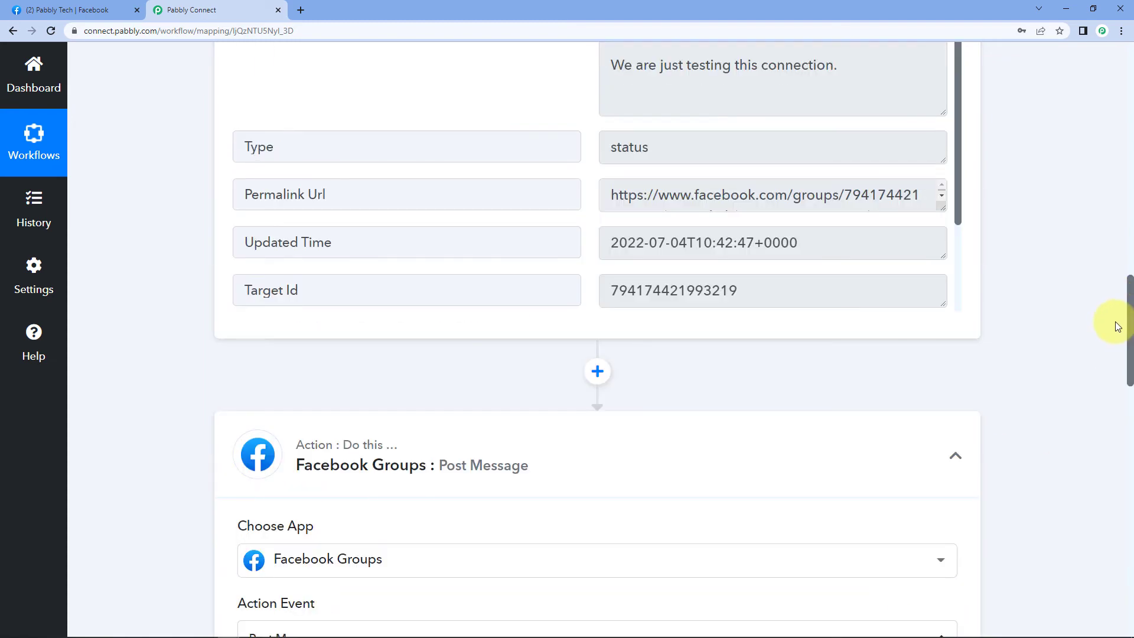
Reload the Pabbly Tech group page on Facebook and check its discussion feed for the message posted by the action
{"action": "scroll", "coordinate": [1119, 363], "scroll_direction": "down", "scroll_amount": 2}
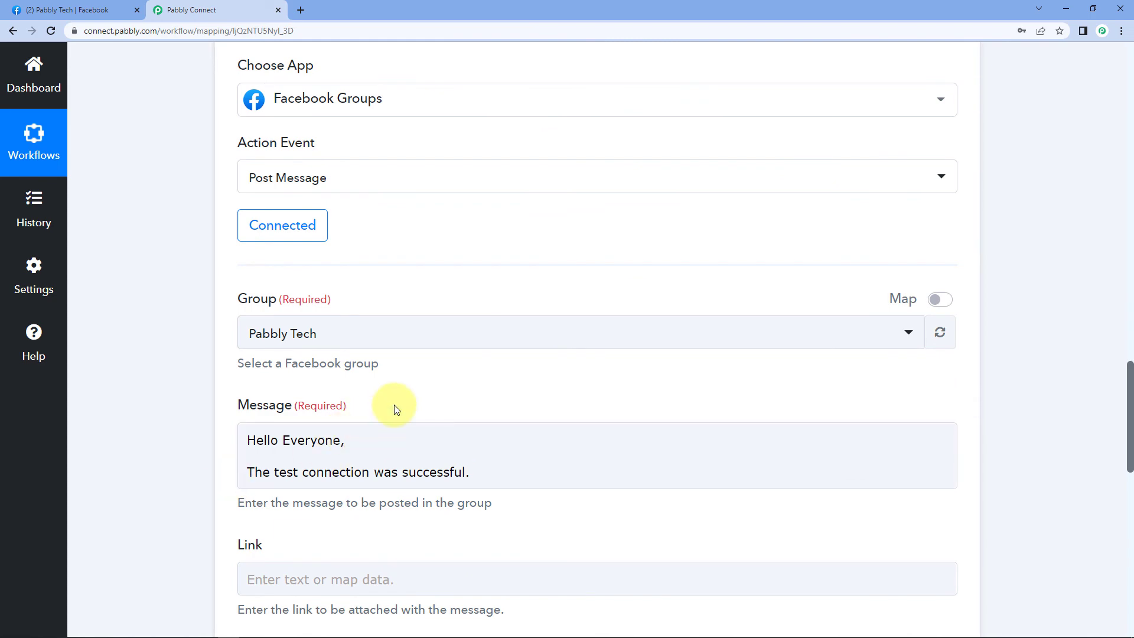
{"action": "left_click", "coordinate": [72, 10]}
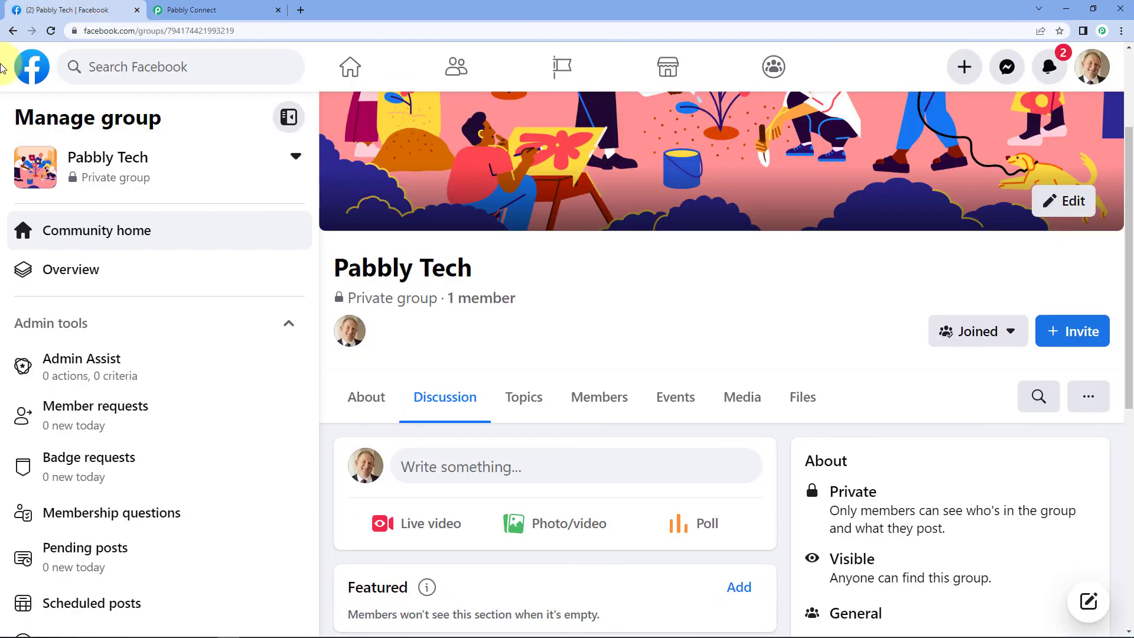
{"action": "left_click", "coordinate": [51, 32]}
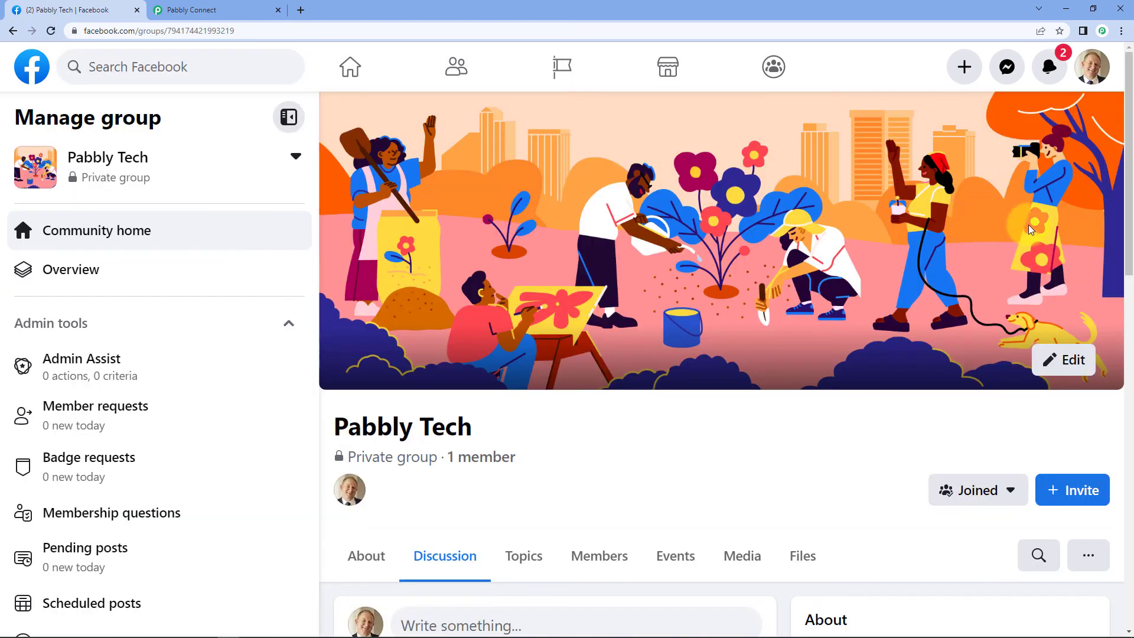
{"action": "scroll", "coordinate": [1131, 301], "scroll_direction": "down", "scroll_amount": 5}
{"action": "scroll", "coordinate": [1131, 302], "scroll_direction": "down", "scroll_amount": 3}
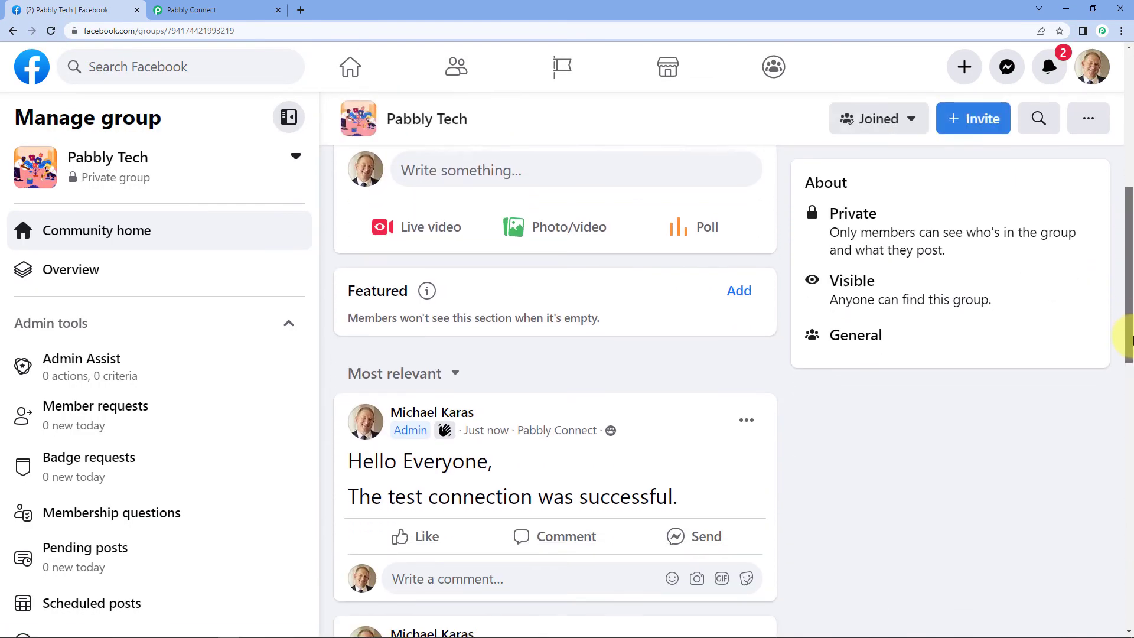
{"action": "scroll", "coordinate": [536, 395], "scroll_direction": "down", "scroll_amount": 3}
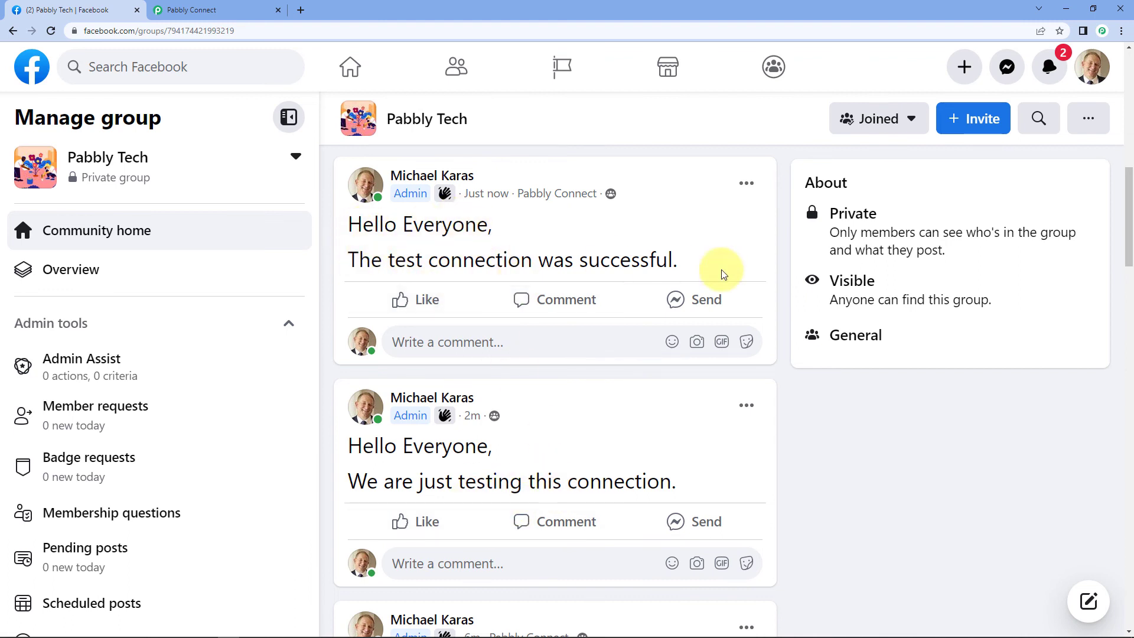
Return to the Pabbly Connect workflow and collapse the Post Message action and New Post trigger cards to review the whole workflow
{"action": "left_click", "coordinate": [214, 10]}
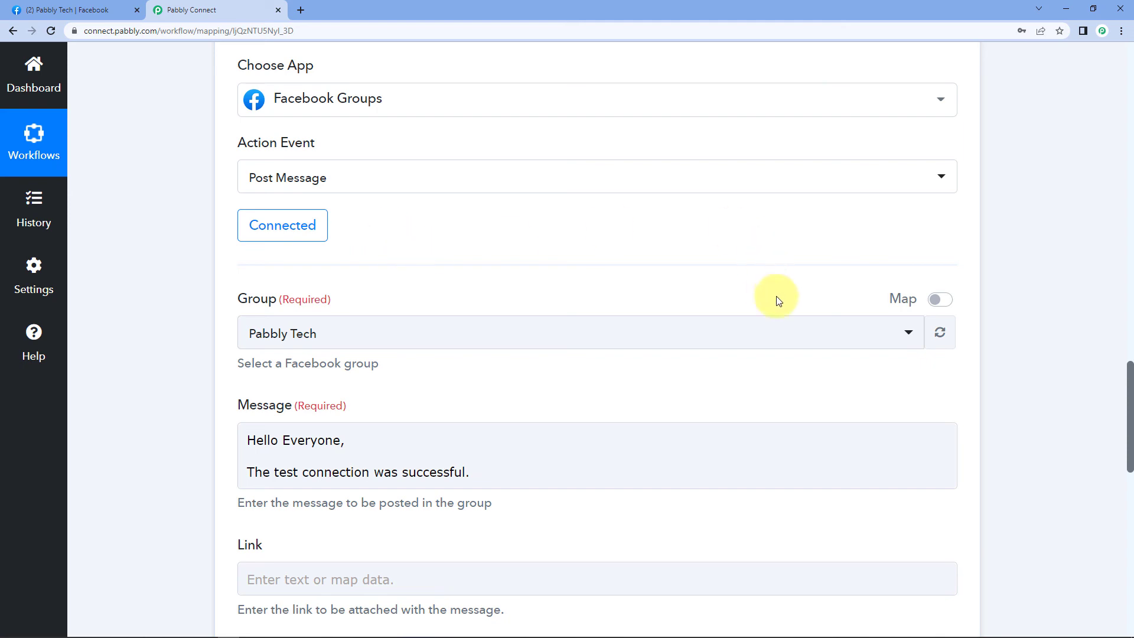
{"action": "left_click_drag", "start_coordinate": [1128, 387], "coordinate": [1127, 284]}
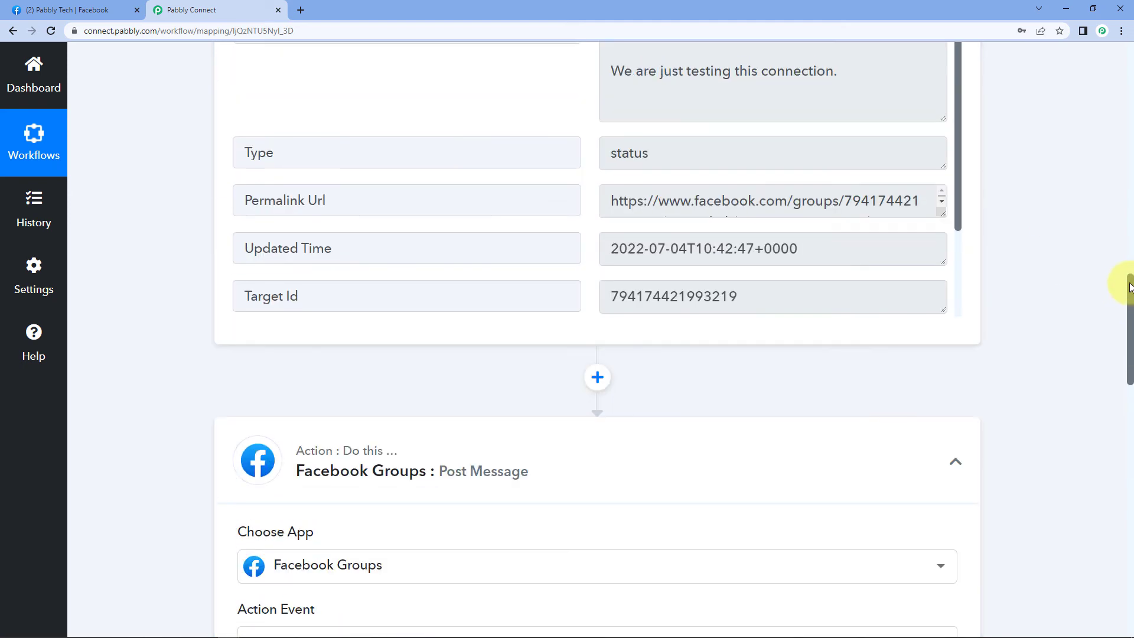
{"action": "left_click", "coordinate": [955, 461]}
{"action": "left_click_drag", "start_coordinate": [1127, 418], "coordinate": [1006, 140]}
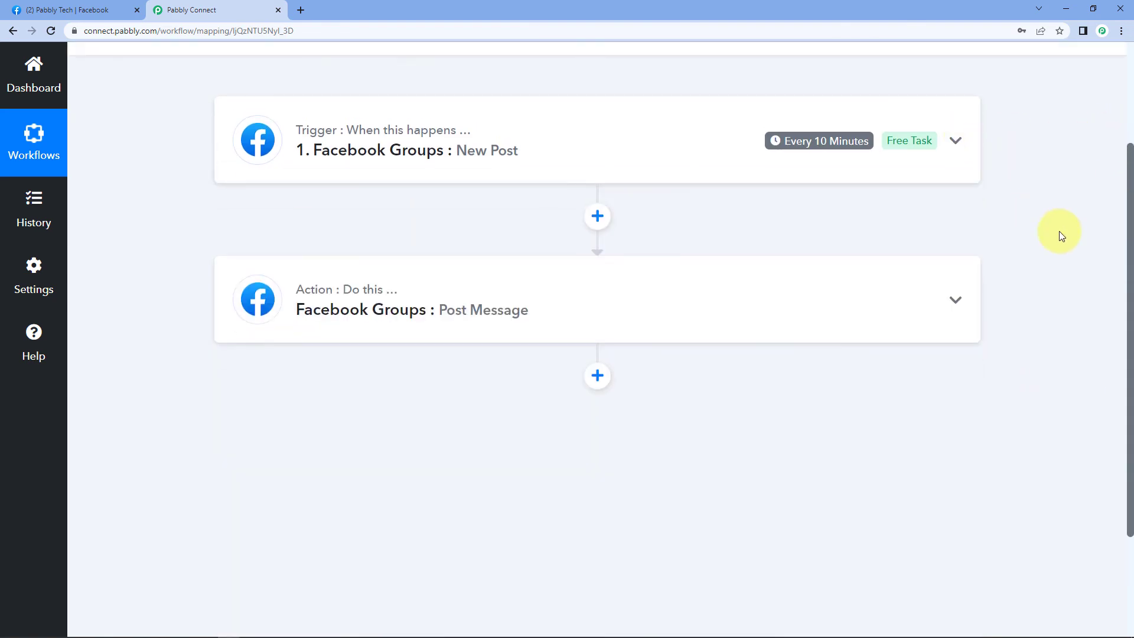
{"action": "left_click_drag", "start_coordinate": [1129, 236], "coordinate": [1129, 118]}
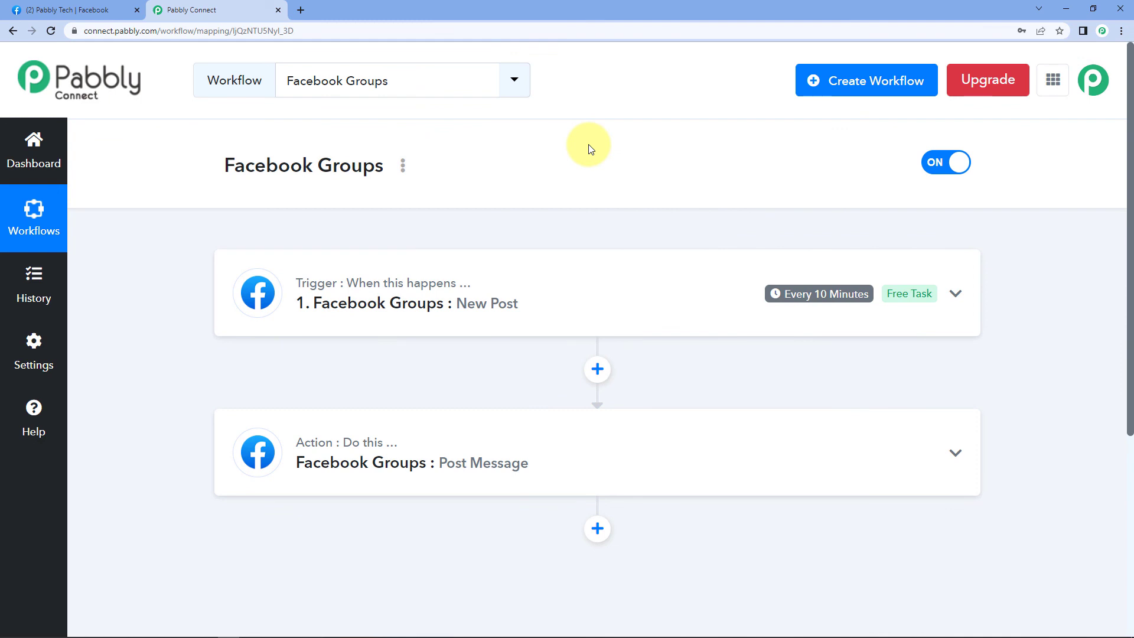